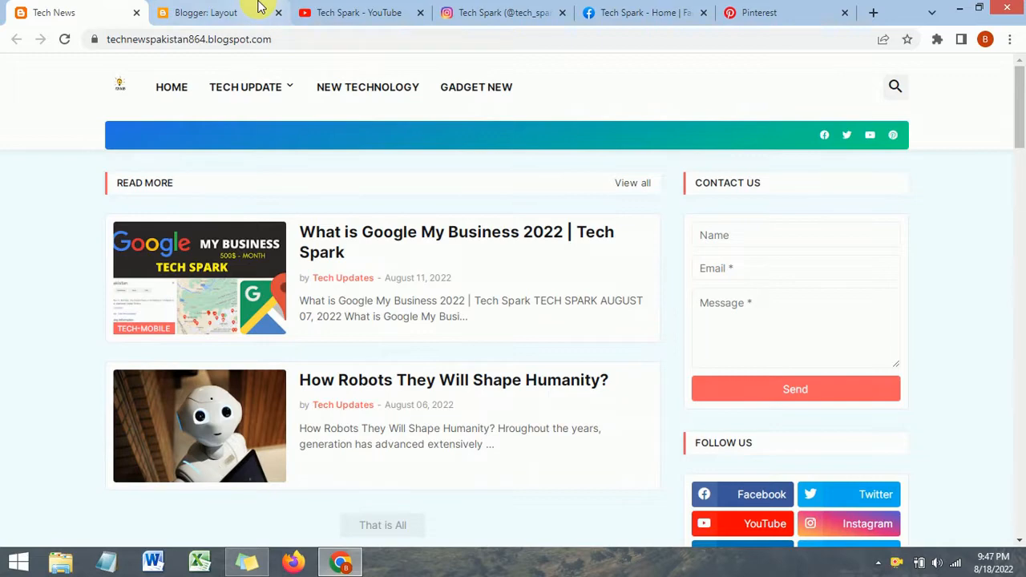
- Examine the Tech News blog's home page from header to footer, including the social media icons and sidebar widgets
{"action": "left_click", "coordinate": [258, 7]}
{"action": "left_click", "coordinate": [122, 6]}
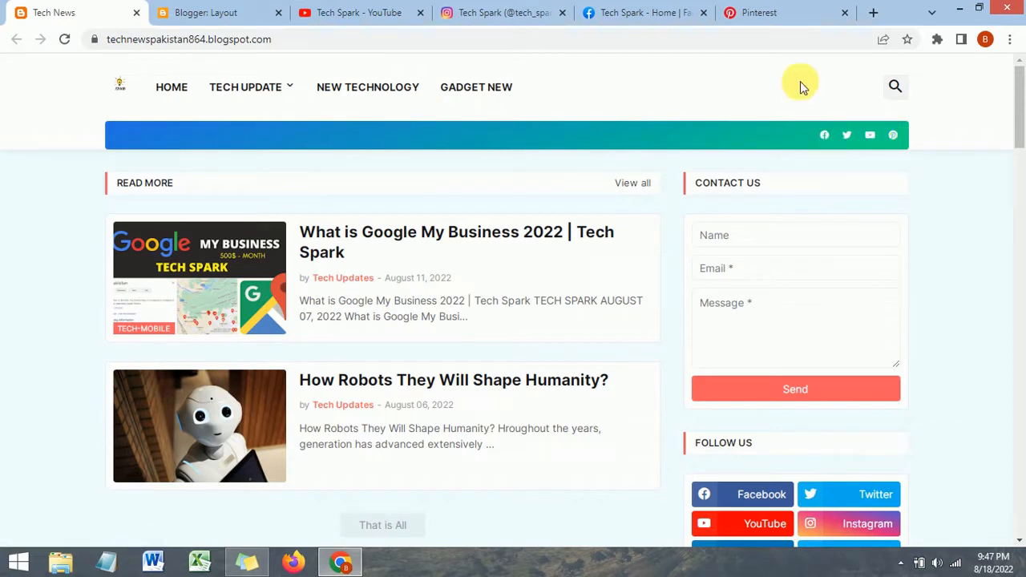
{"action": "scroll", "coordinate": [799, 225], "scroll_direction": "down", "scroll_amount": 2}
{"action": "scroll", "coordinate": [794, 210], "scroll_direction": "down", "scroll_amount": 5}
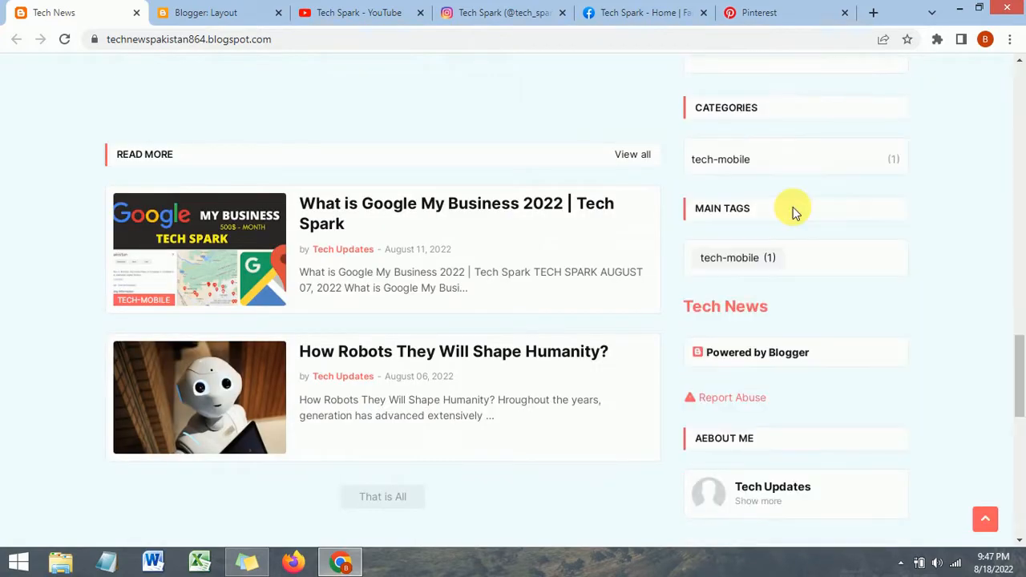
{"action": "scroll", "coordinate": [754, 281], "scroll_direction": "up", "scroll_amount": 3}
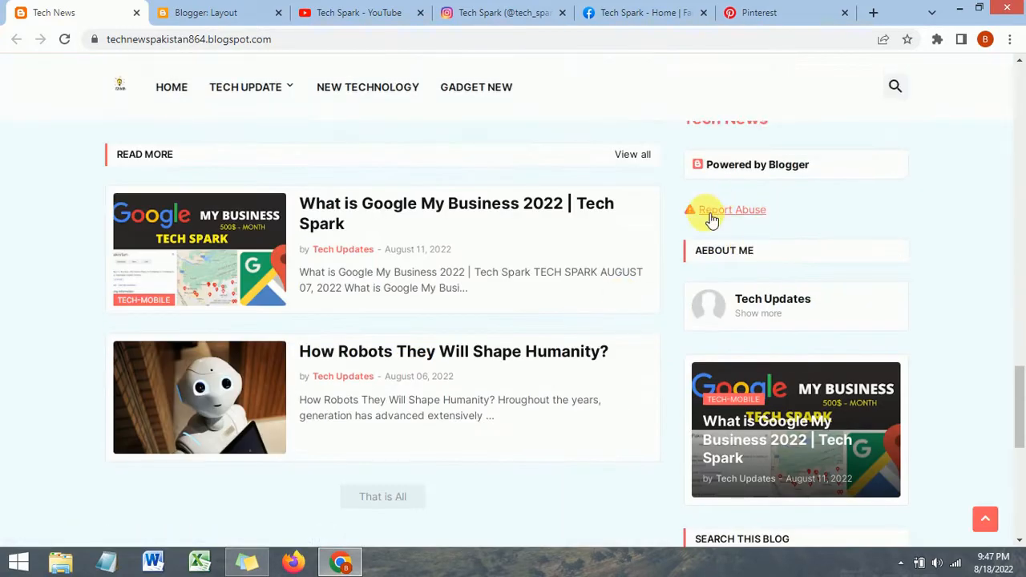
{"action": "scroll", "coordinate": [691, 247], "scroll_direction": "down", "scroll_amount": 5}
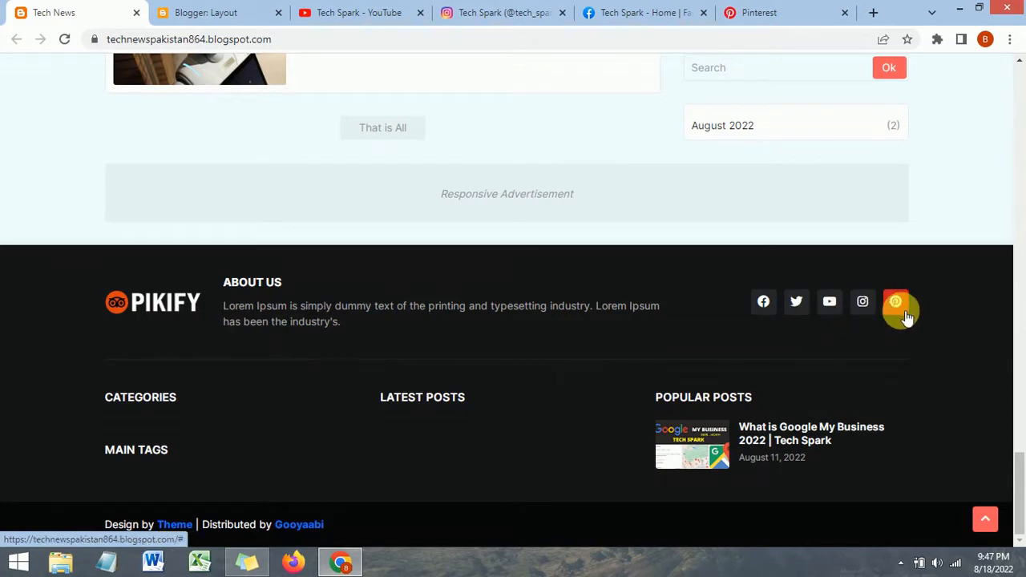
{"action": "scroll", "coordinate": [794, 273], "scroll_direction": "up", "scroll_amount": 5}
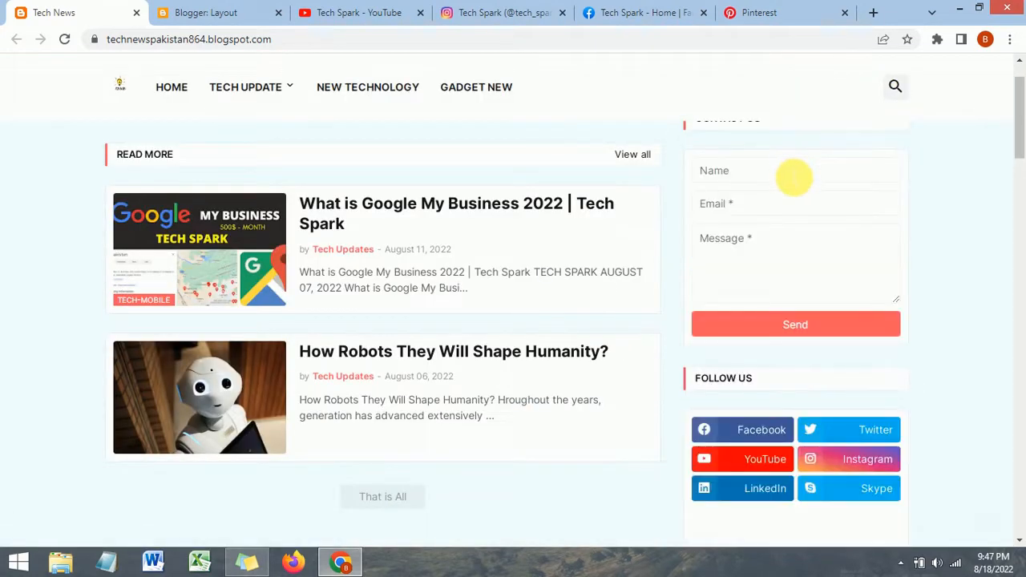
{"action": "scroll", "coordinate": [794, 177], "scroll_direction": "up", "scroll_amount": 1}
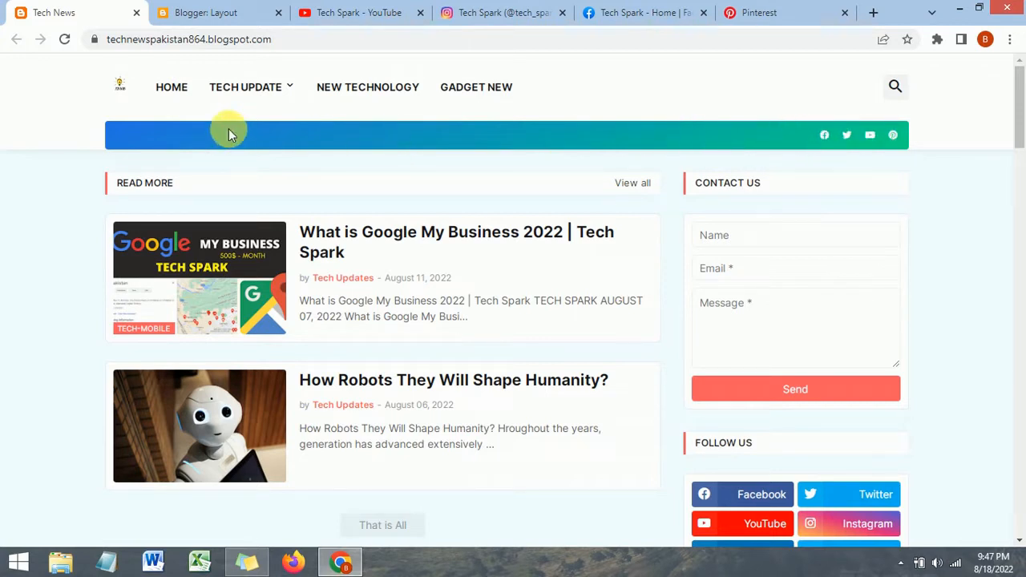
- Open the blog's Layout page in Blogger and examine its header, topbar, ads and main posts gadget sections
{"action": "left_click", "coordinate": [213, 8]}
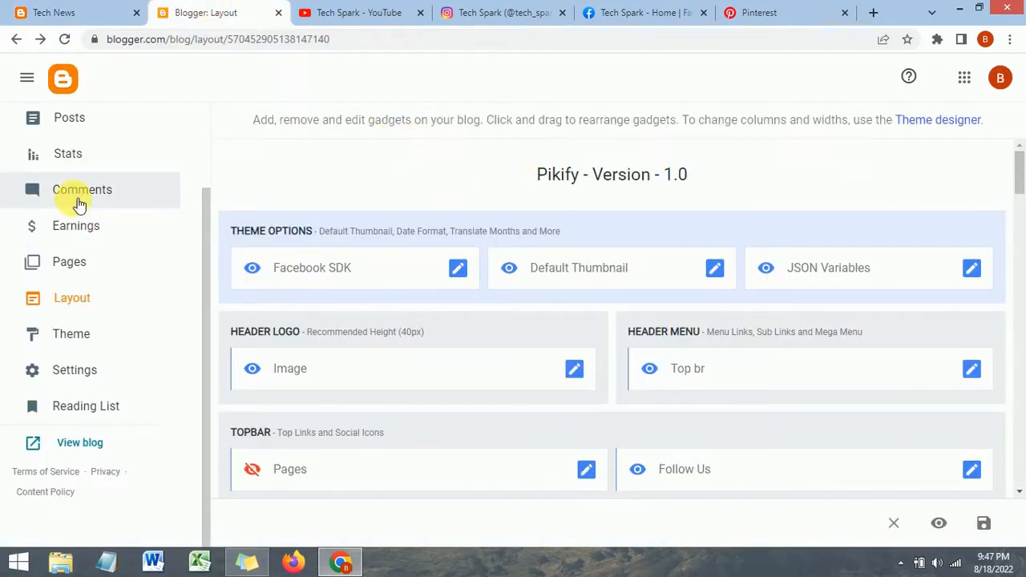
{"action": "scroll", "coordinate": [75, 196], "scroll_direction": "up", "scroll_amount": 2}
{"action": "scroll", "coordinate": [84, 226], "scroll_direction": "down", "scroll_amount": 2}
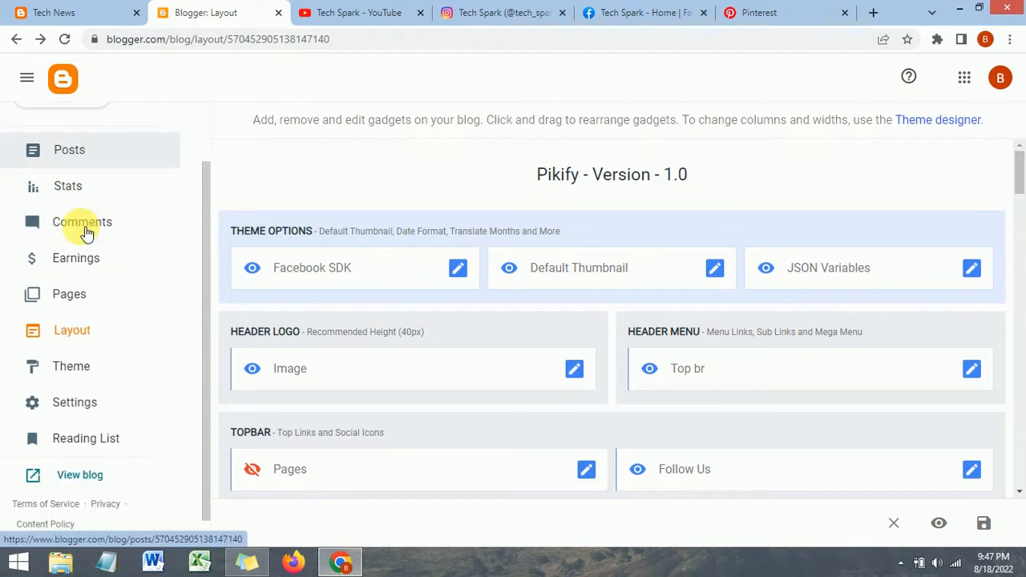
{"action": "left_click", "coordinate": [80, 338]}
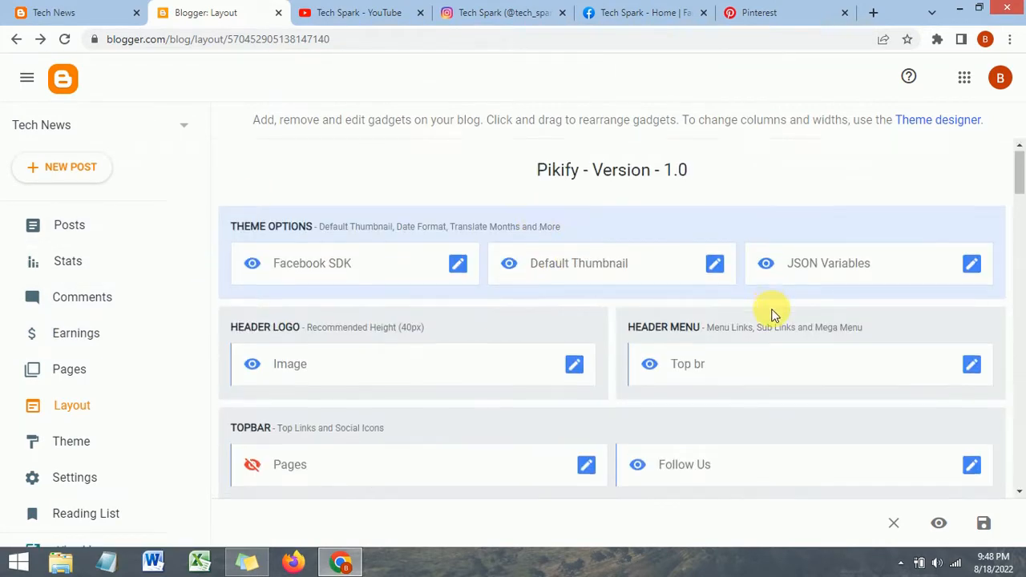
{"action": "scroll", "coordinate": [625, 374], "scroll_direction": "down", "scroll_amount": 2}
{"action": "scroll", "coordinate": [614, 277], "scroll_direction": "up", "scroll_amount": 1}
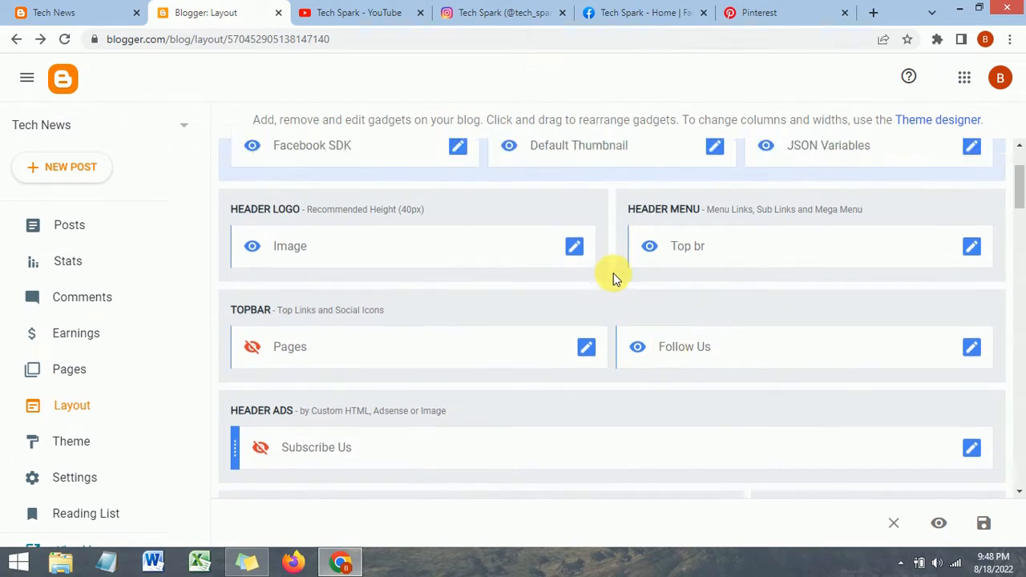
{"action": "scroll", "coordinate": [441, 328], "scroll_direction": "down", "scroll_amount": 1}
{"action": "scroll", "coordinate": [431, 317], "scroll_direction": "down", "scroll_amount": 2}
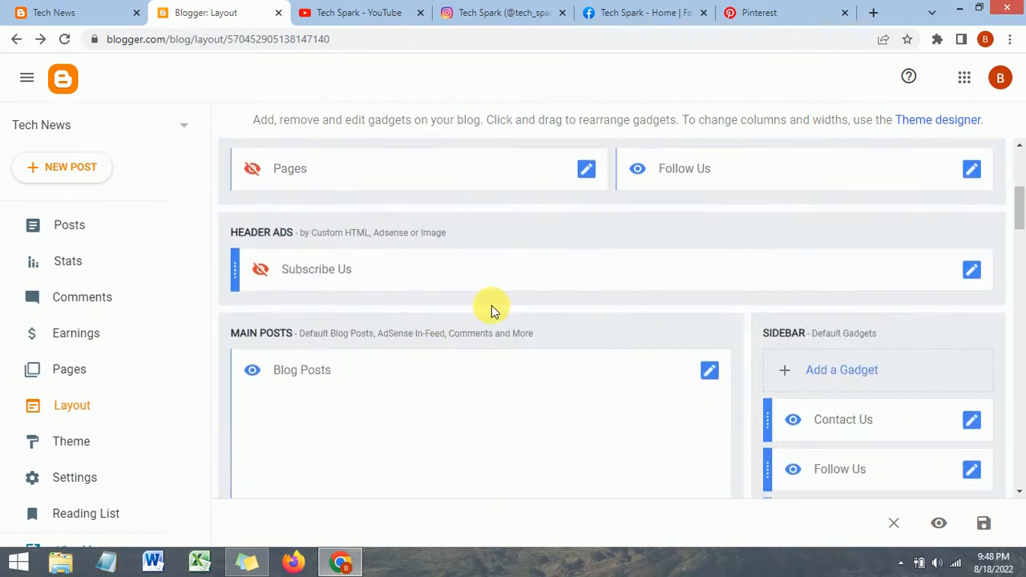
{"action": "scroll", "coordinate": [494, 305], "scroll_direction": "up", "scroll_amount": 4}
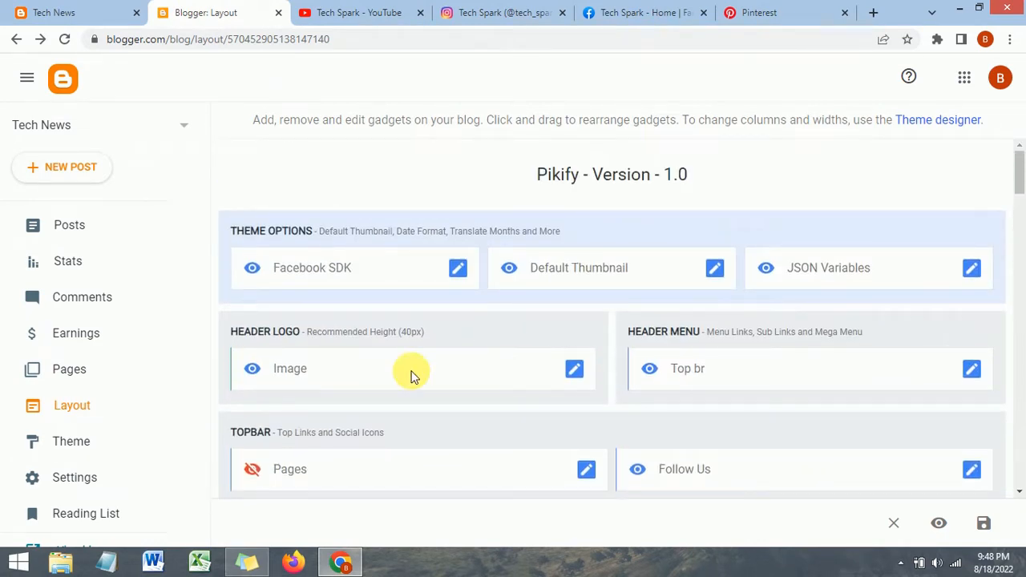
{"action": "scroll", "coordinate": [363, 399], "scroll_direction": "down", "scroll_amount": 2}
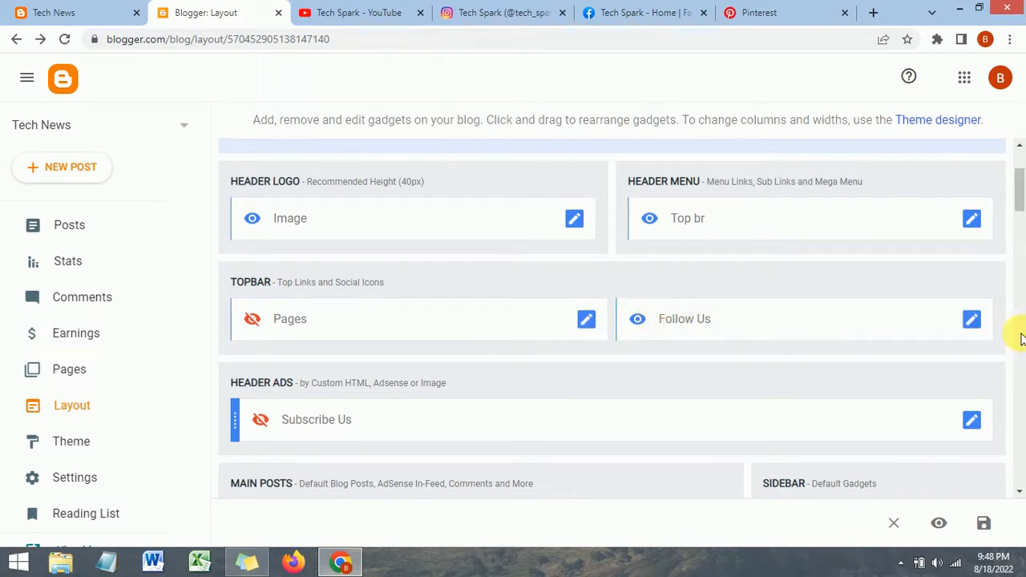
- Open the topbar's Follow Us gadget for editing and review the social sites in its link list
{"action": "left_click", "coordinate": [973, 321]}
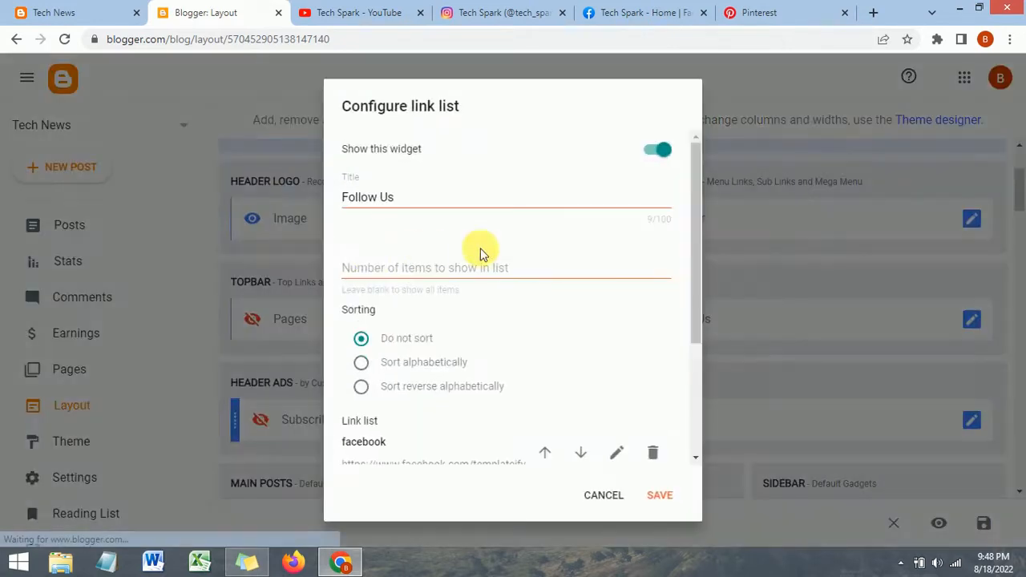
{"action": "scroll", "coordinate": [369, 273], "scroll_direction": "down", "scroll_amount": 2}
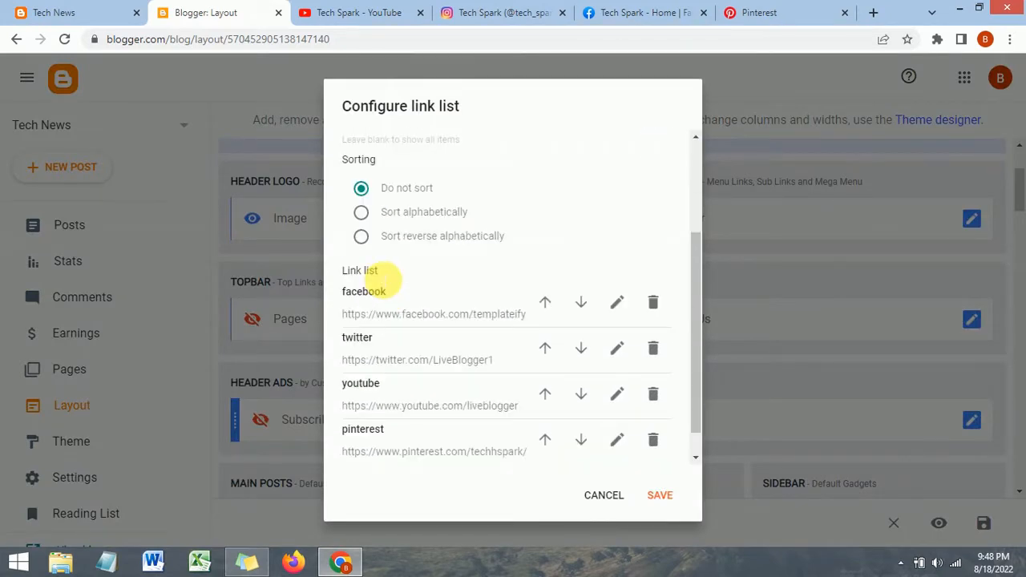
{"action": "scroll", "coordinate": [374, 275], "scroll_direction": "down", "scroll_amount": 1}
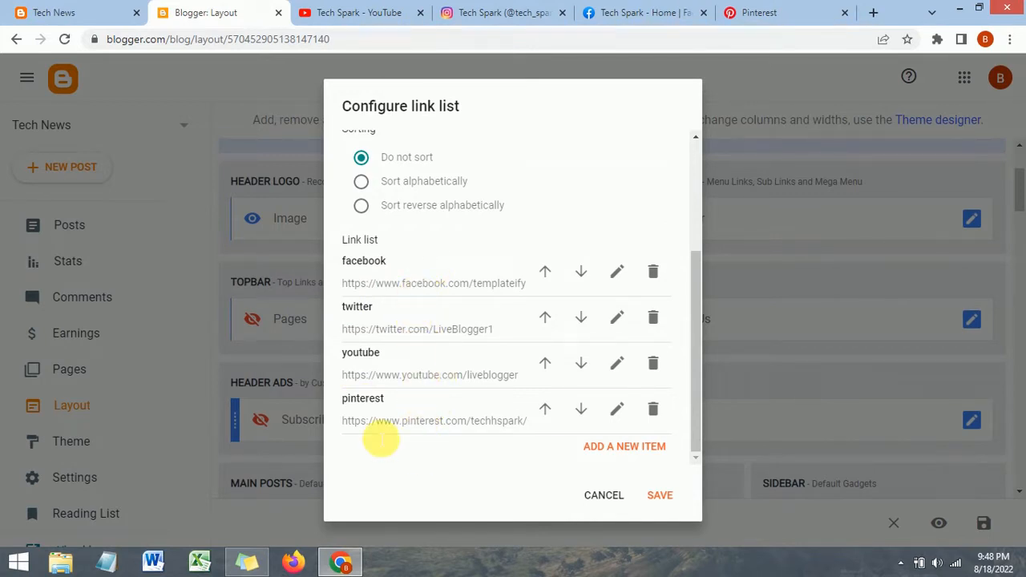
- Test the topbar's Facebook icon on the live blog and close the page it opens
{"action": "left_click", "coordinate": [96, 8]}
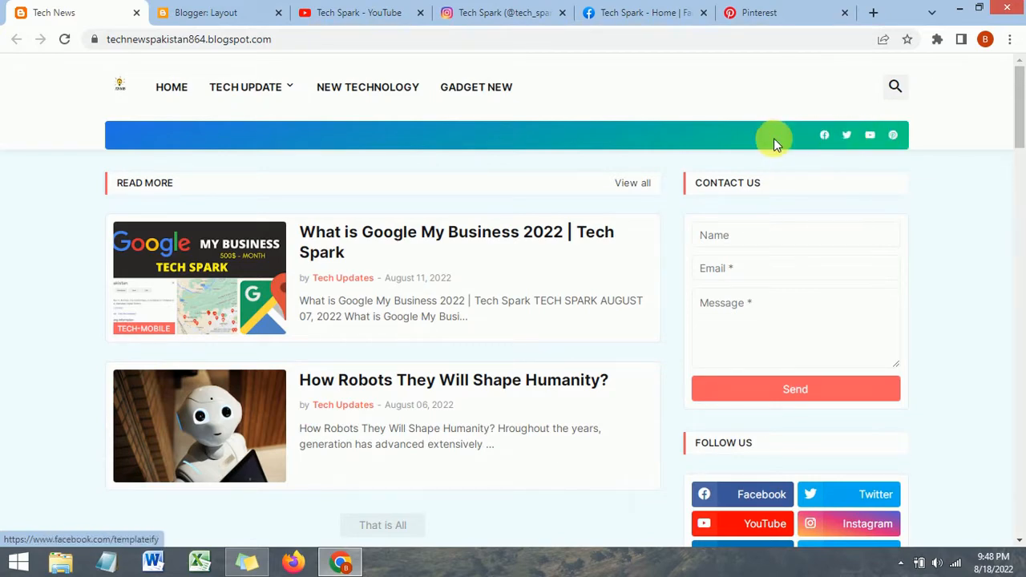
{"action": "left_click", "coordinate": [203, 14]}
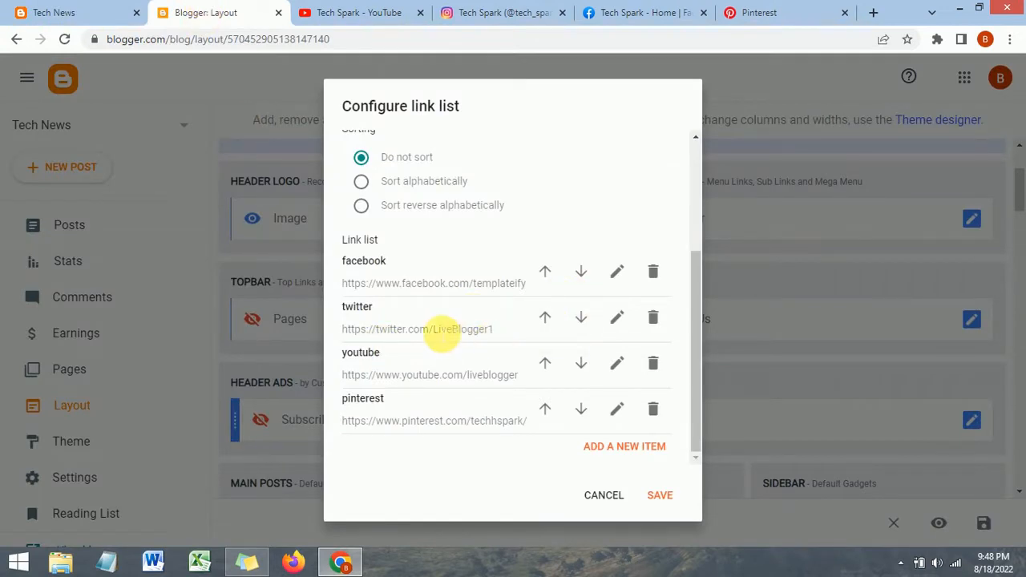
{"action": "left_click", "coordinate": [36, 12]}
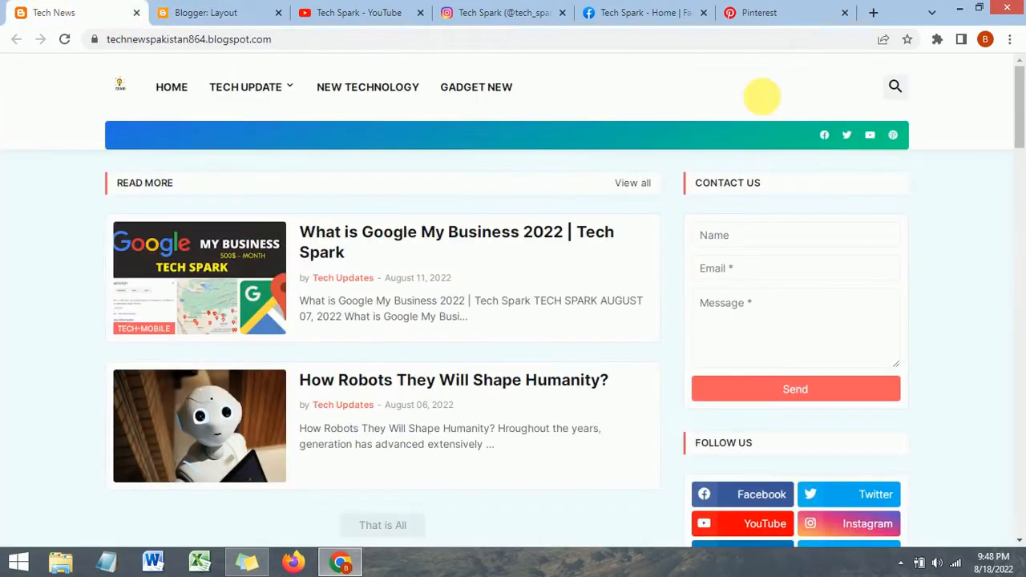
{"action": "left_click", "coordinate": [824, 136]}
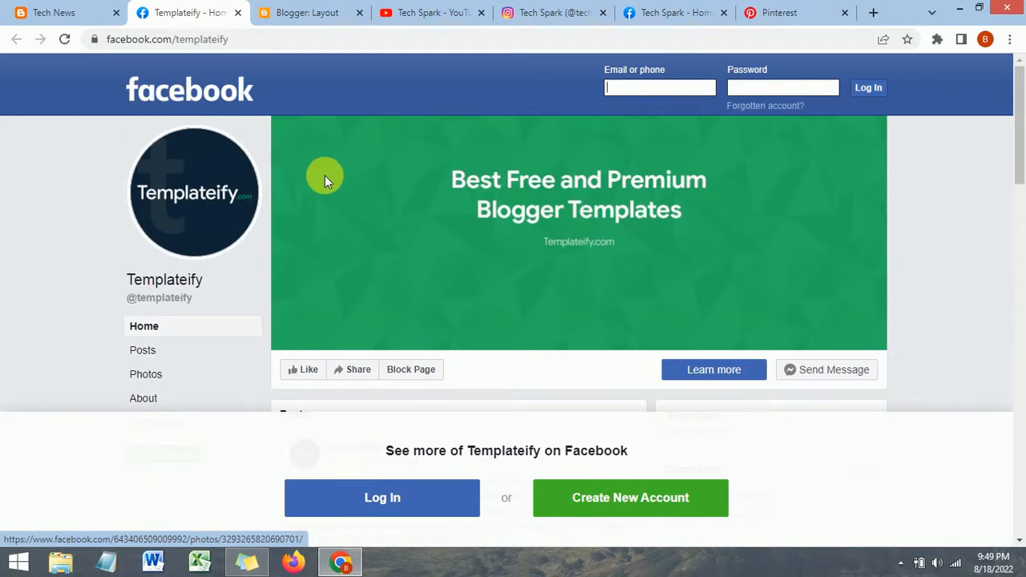
{"action": "left_click", "coordinate": [237, 12]}
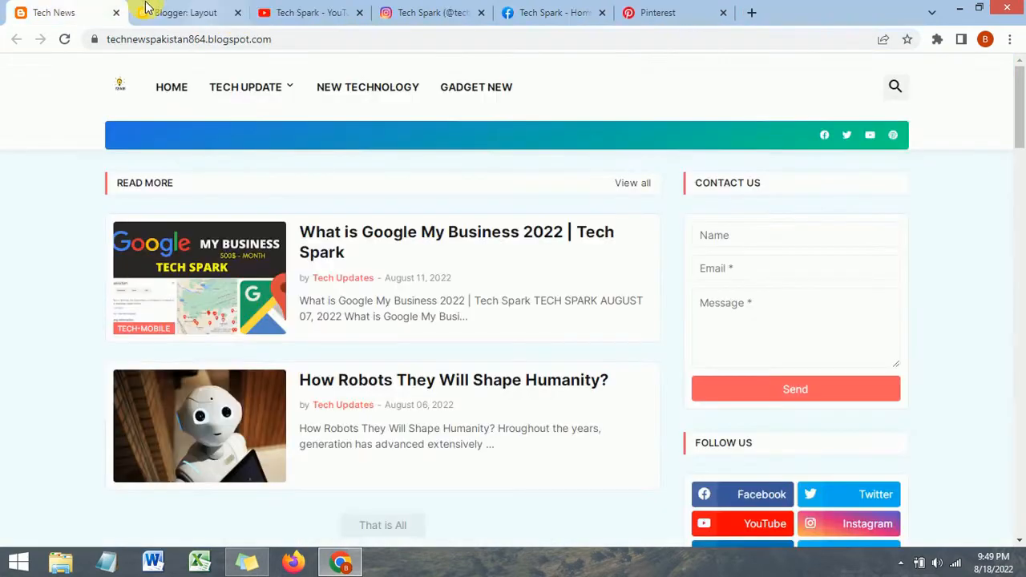
- Open the facebook link item for editing, select its site URL, and copy the address of the Tech Spark Facebook page
{"action": "left_click", "coordinate": [229, 10]}
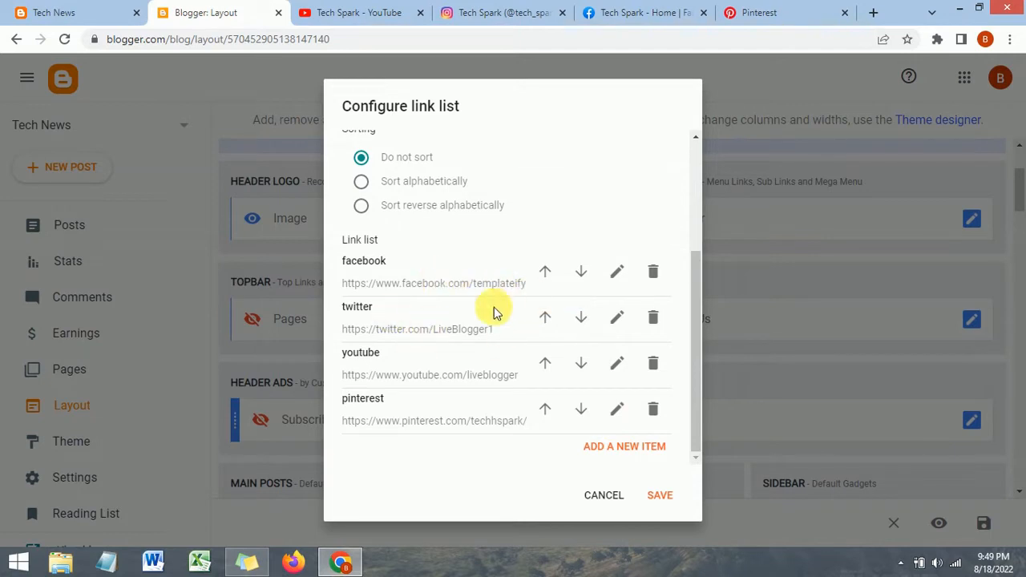
{"action": "left_click", "coordinate": [621, 273]}
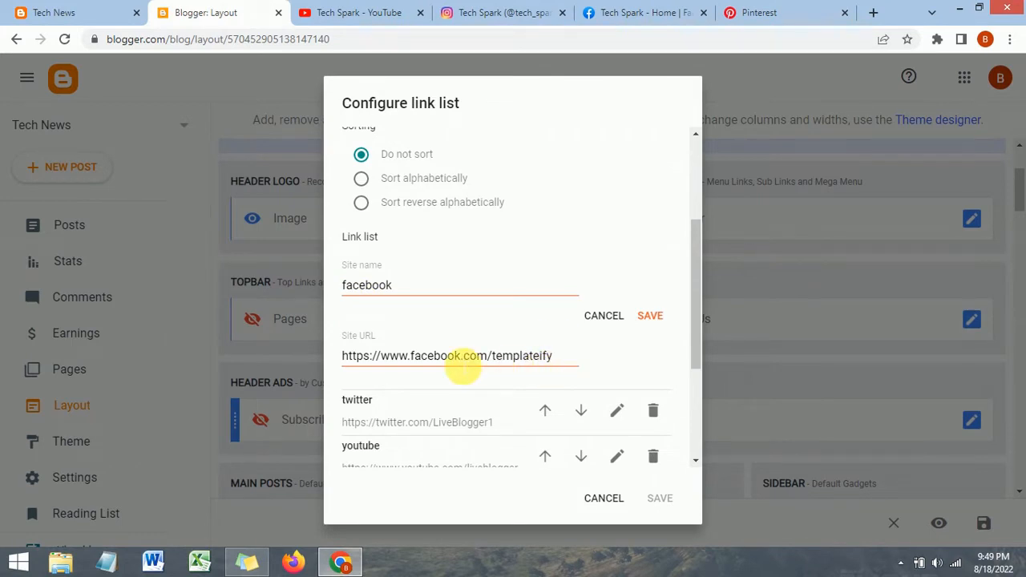
{"action": "triple_click", "coordinate": [462, 359]}
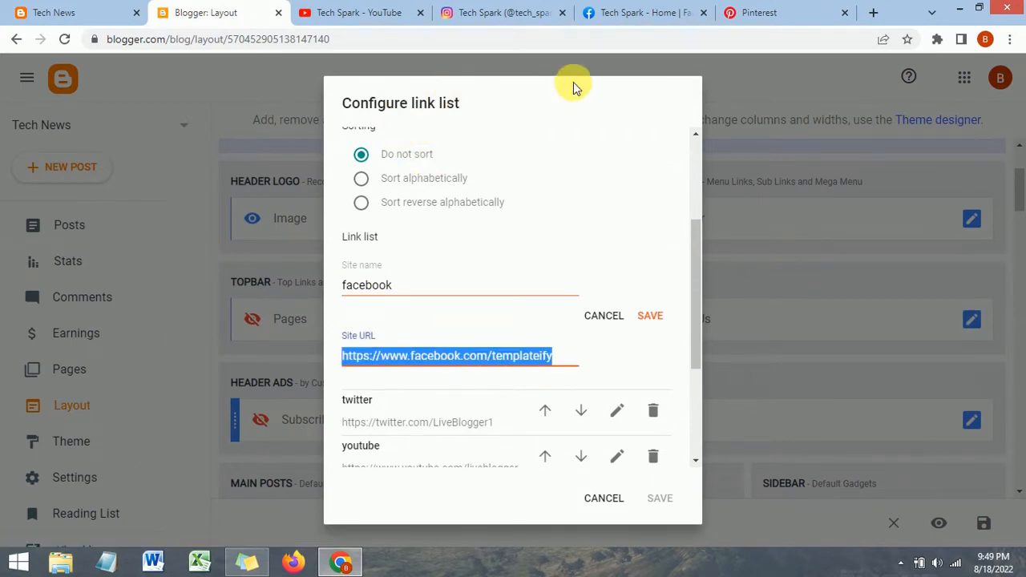
{"action": "left_click", "coordinate": [632, 10]}
{"action": "scroll", "coordinate": [420, 238], "scroll_direction": "up", "scroll_amount": 3}
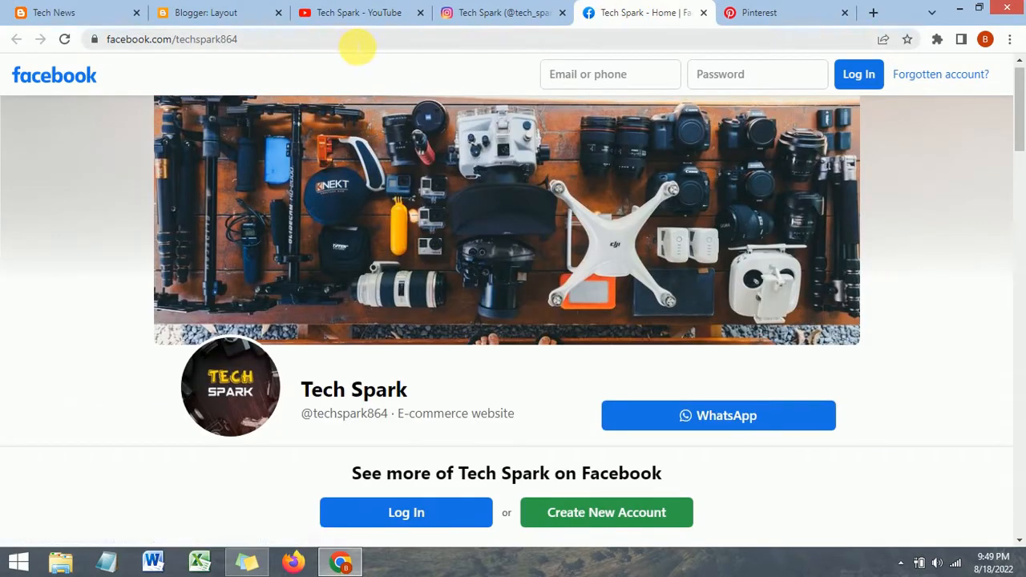
{"action": "triple_click", "coordinate": [387, 47]}
{"action": "key", "text": "ctrl+c"}
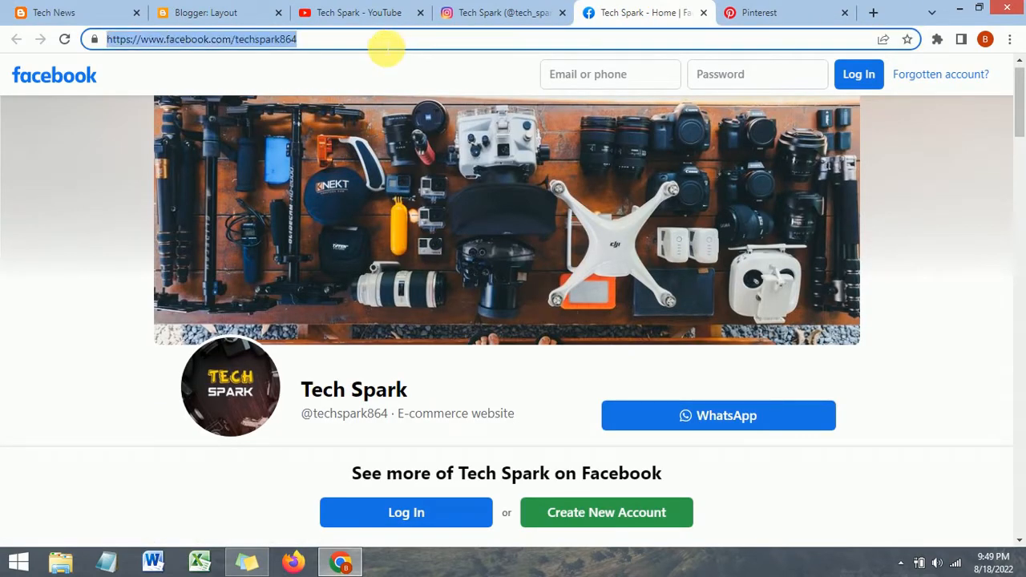
{"action": "left_click", "coordinate": [91, 8]}
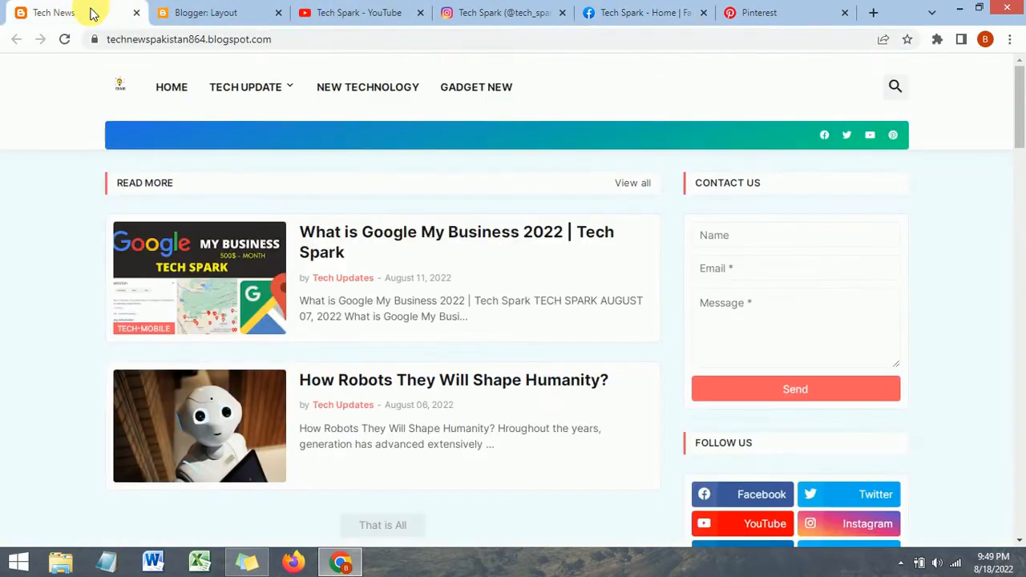
{"action": "left_click", "coordinate": [207, 11]}
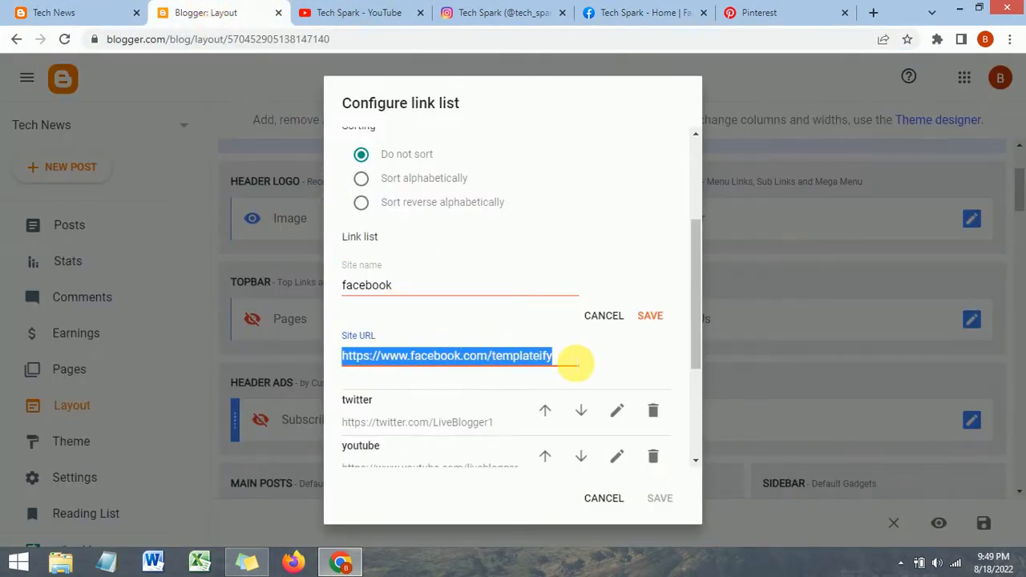
{"action": "key", "text": "BackSpace"}
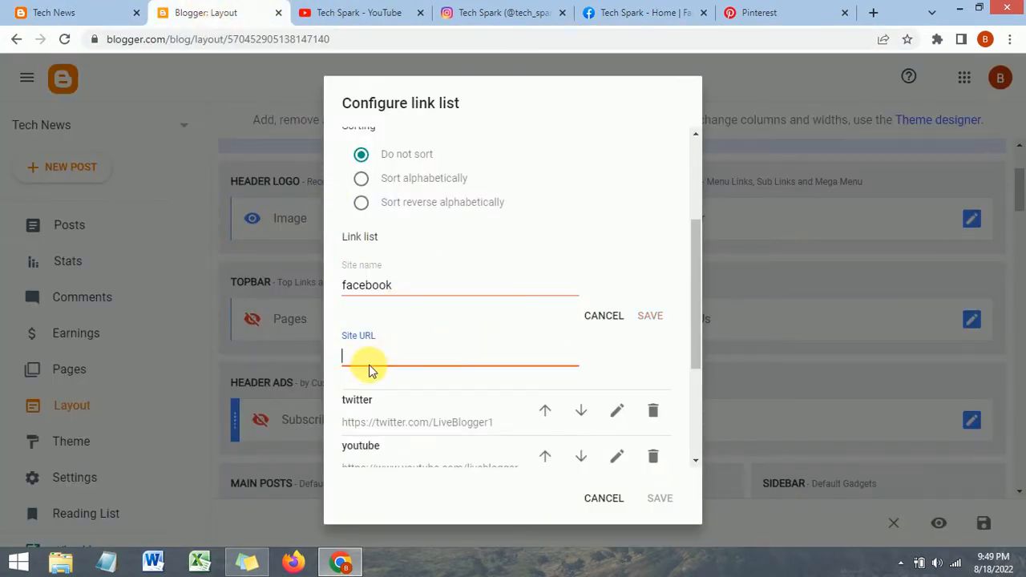
{"action": "right_click", "coordinate": [373, 355]}
{"action": "left_click", "coordinate": [425, 231]}
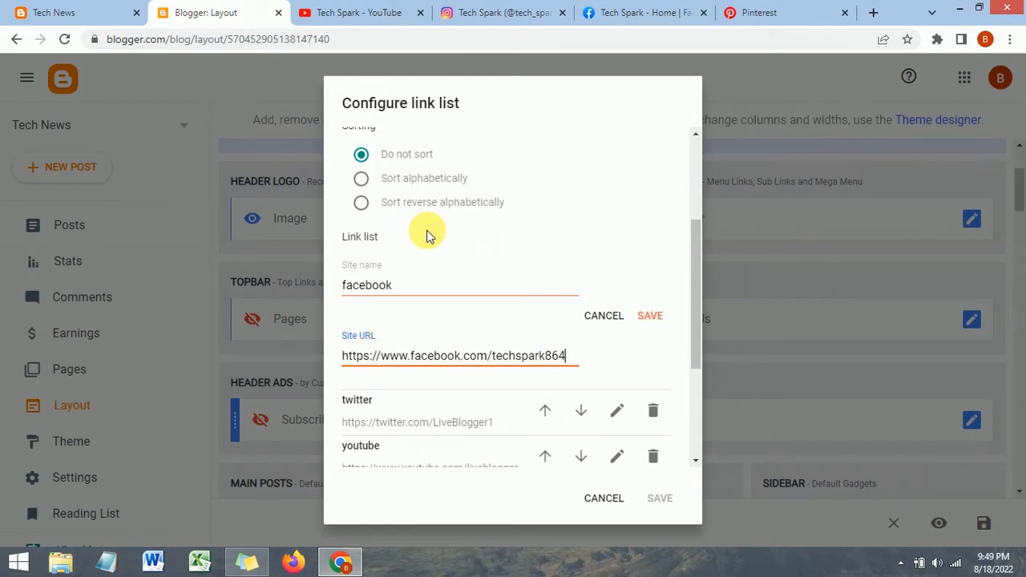
{"action": "left_click", "coordinate": [651, 317]}
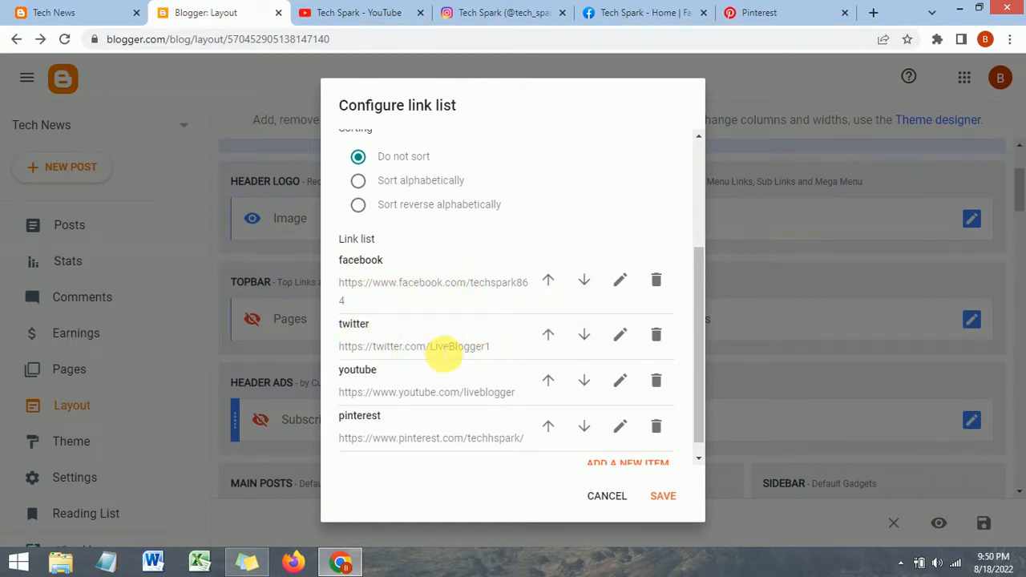
- Delete the twitter item from the link list and open the youtube item for editing
{"action": "left_click", "coordinate": [657, 337]}
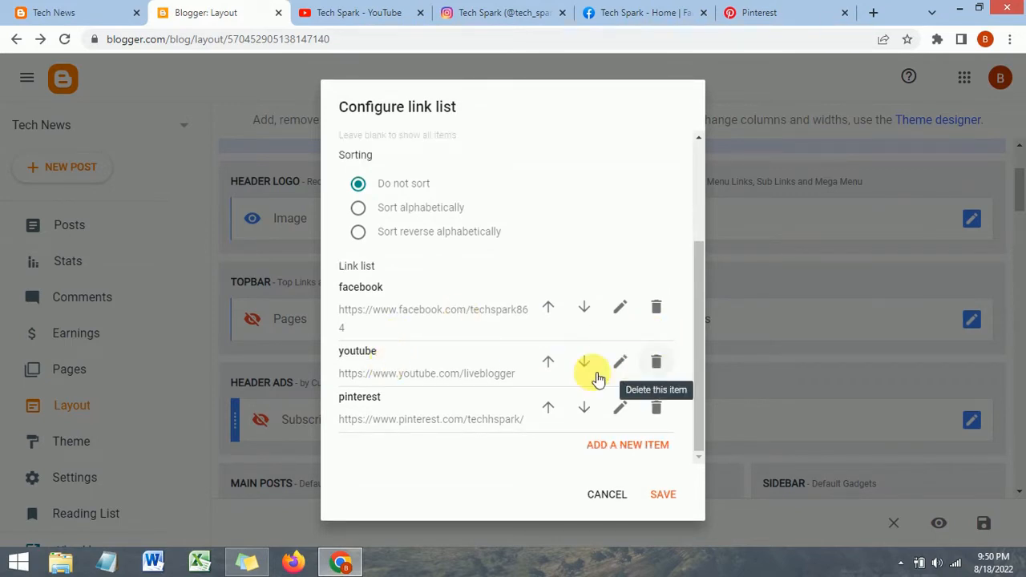
{"action": "left_click", "coordinate": [624, 364]}
{"action": "scroll", "coordinate": [423, 393], "scroll_direction": "down", "scroll_amount": 2}
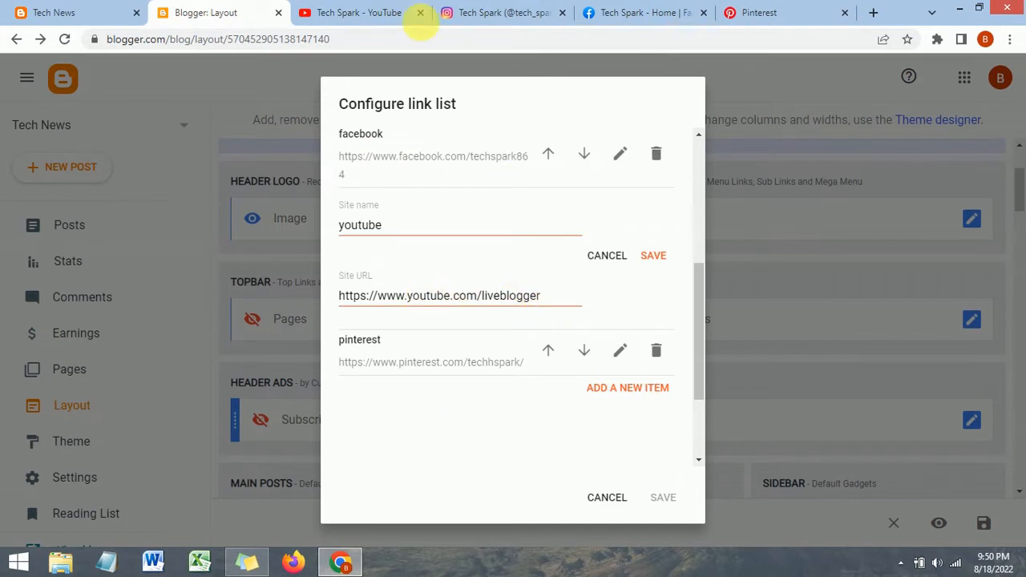
- Copy the address of the Tech Spark YouTube channel page
{"action": "left_click", "coordinate": [359, 12]}
{"action": "left_click", "coordinate": [400, 40]}
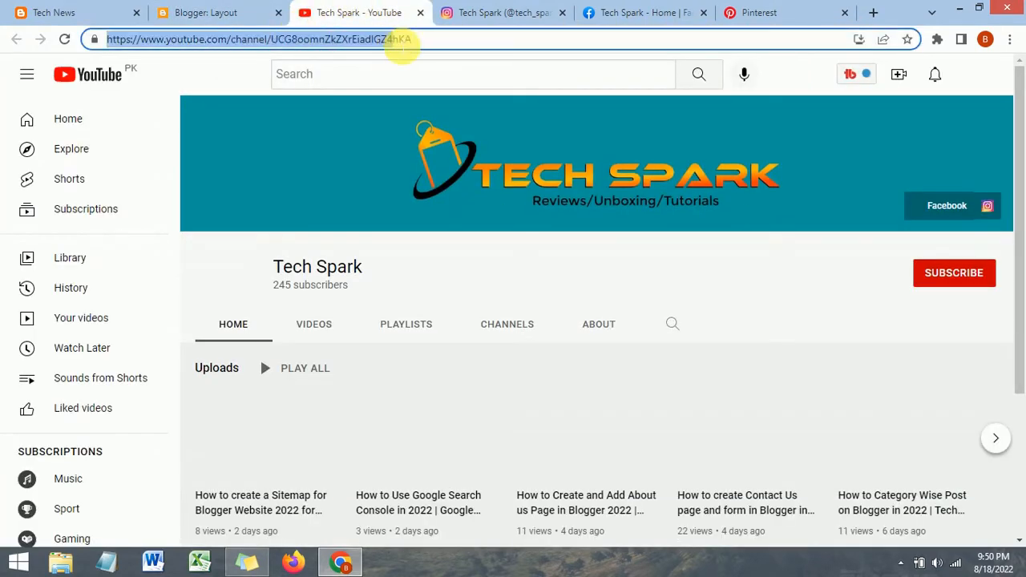
{"action": "double_click", "coordinate": [425, 39]}
{"action": "key", "text": "ctrl+a"}
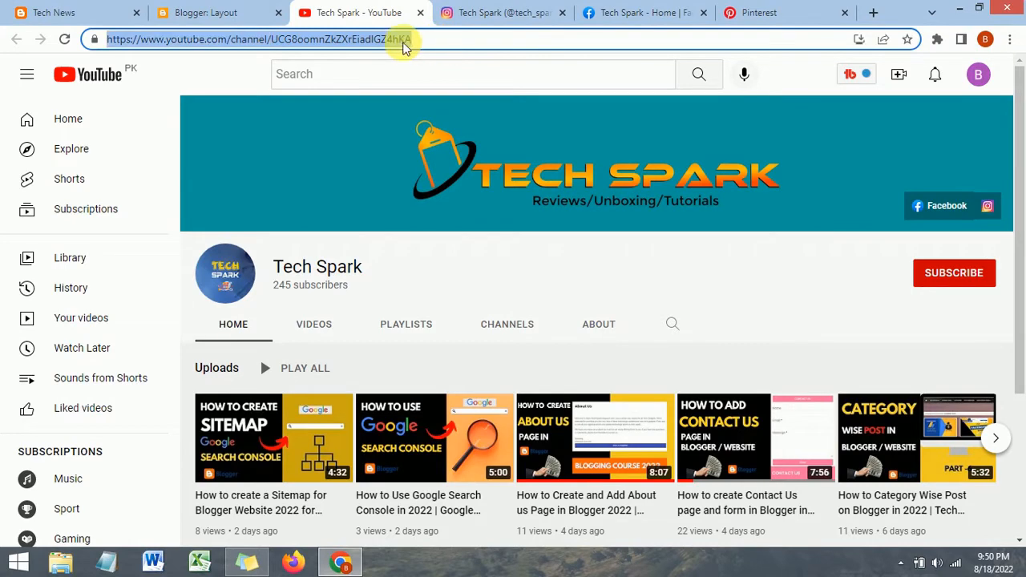
{"action": "right_click", "coordinate": [392, 45]}
{"action": "left_click", "coordinate": [419, 100]}
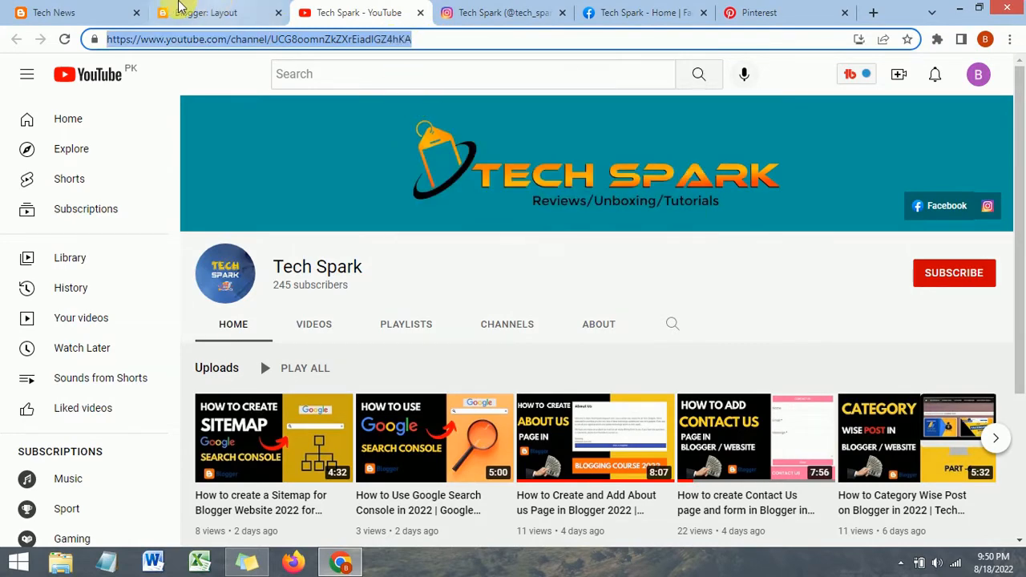
- Replace the youtube item's site URL with the copied Tech Spark channel address and save the item
{"action": "left_click", "coordinate": [105, 7]}
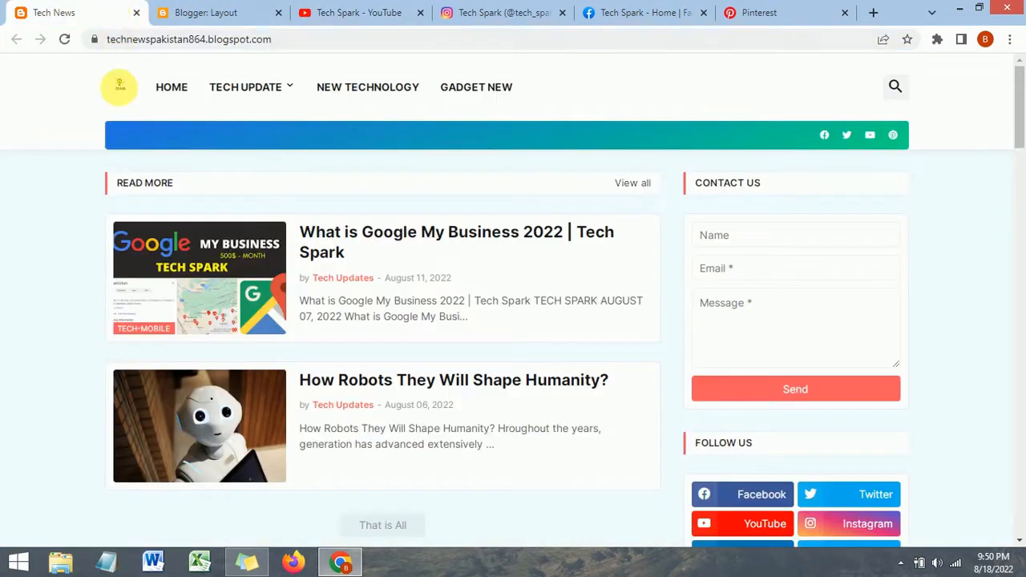
{"action": "left_click", "coordinate": [268, 7]}
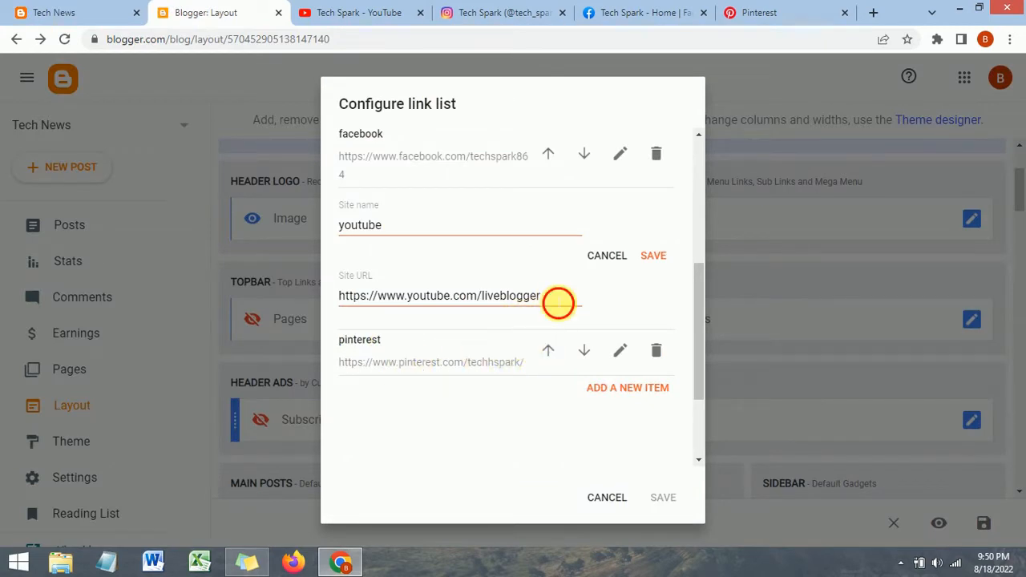
{"action": "left_click_drag", "start_coordinate": [559, 302], "coordinate": [304, 292]}
{"action": "key", "text": "BackSpace"}
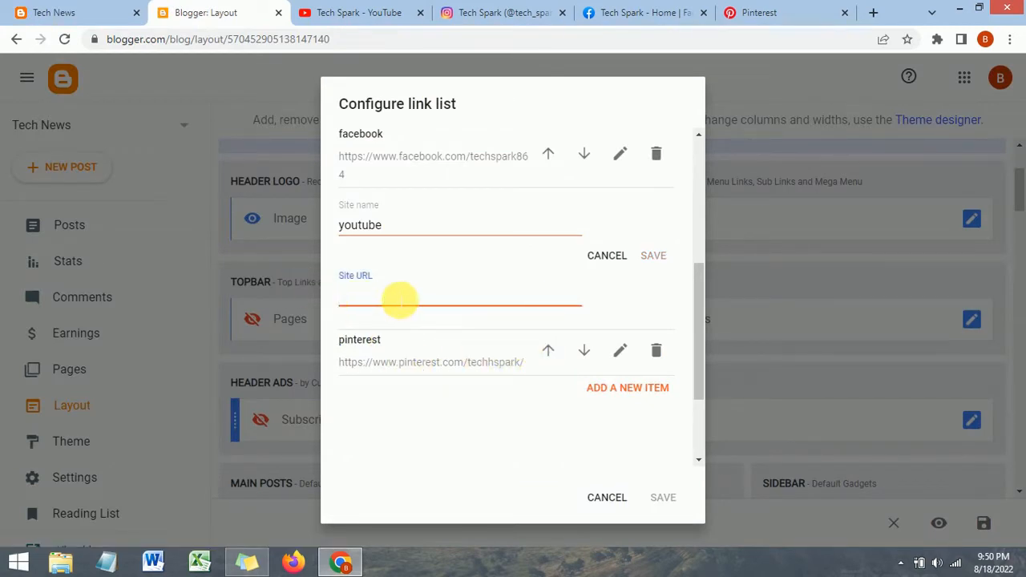
{"action": "right_click", "coordinate": [398, 298]}
{"action": "left_click", "coordinate": [451, 387]}
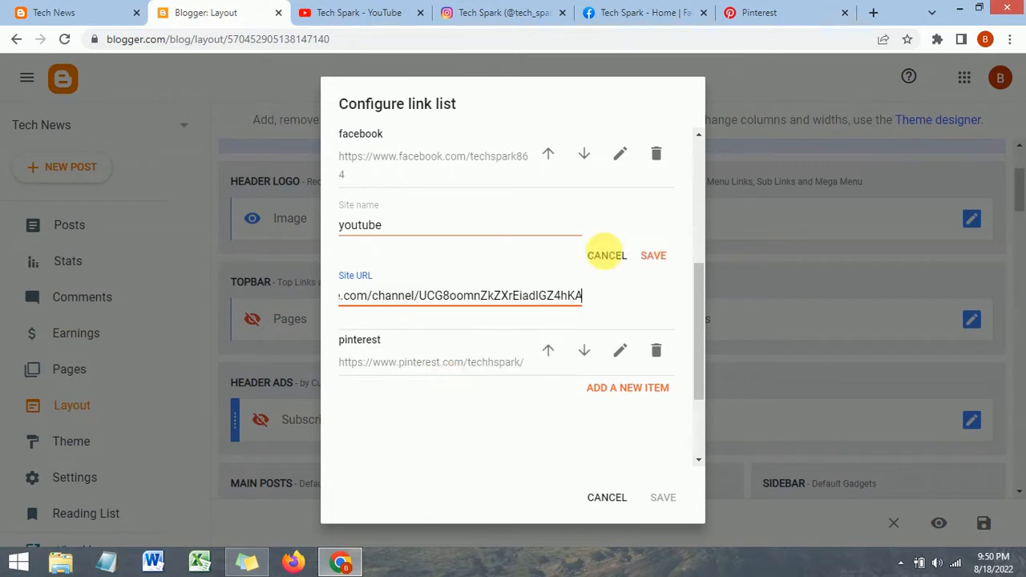
{"action": "left_click", "coordinate": [654, 258]}
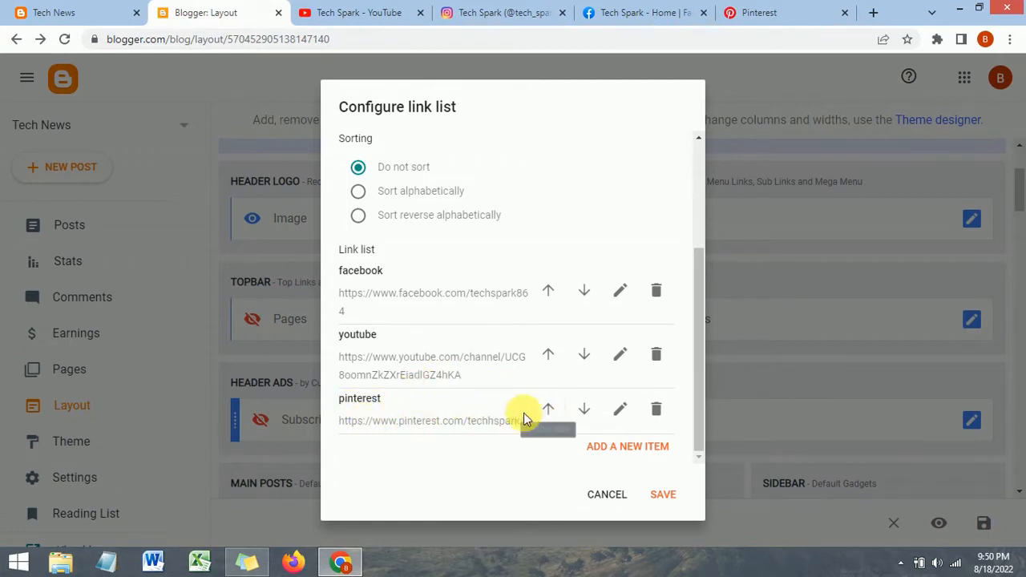
- Open the pinterest link item for editing and copy the address of the Tech Spark Pinterest page
{"action": "left_click", "coordinate": [620, 410]}
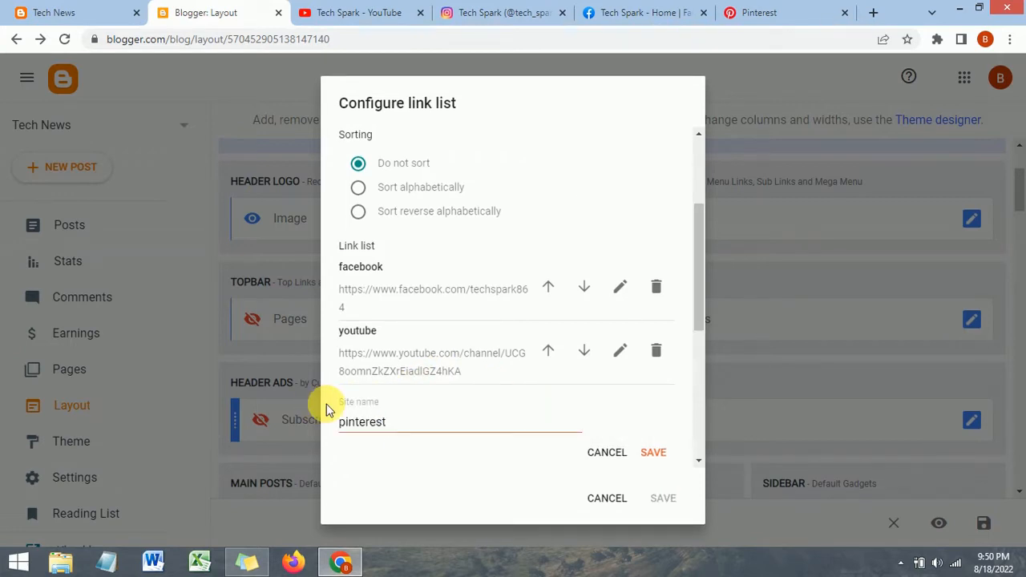
{"action": "scroll", "coordinate": [460, 405], "scroll_direction": "down", "scroll_amount": 3}
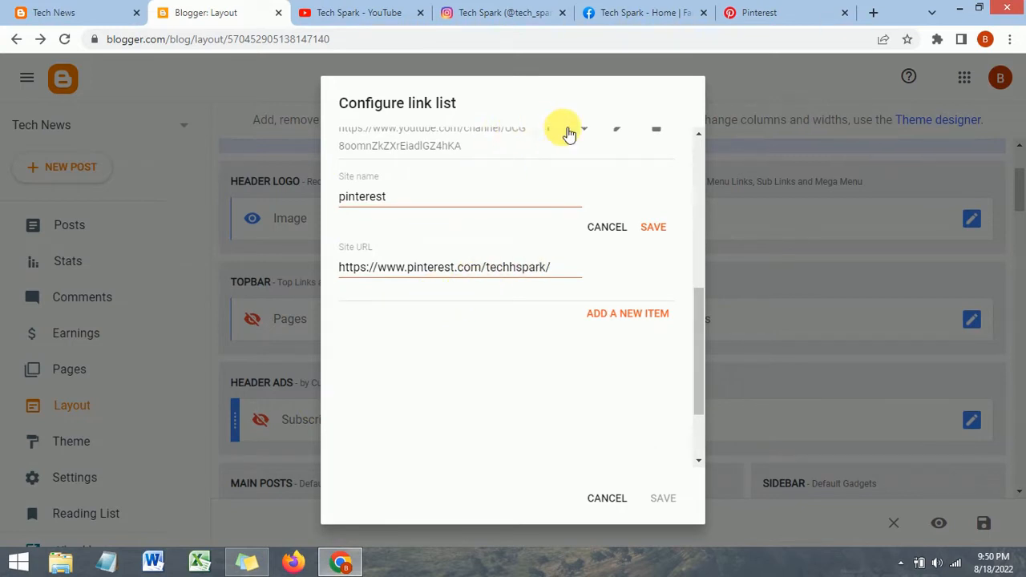
{"action": "left_click", "coordinate": [774, 10]}
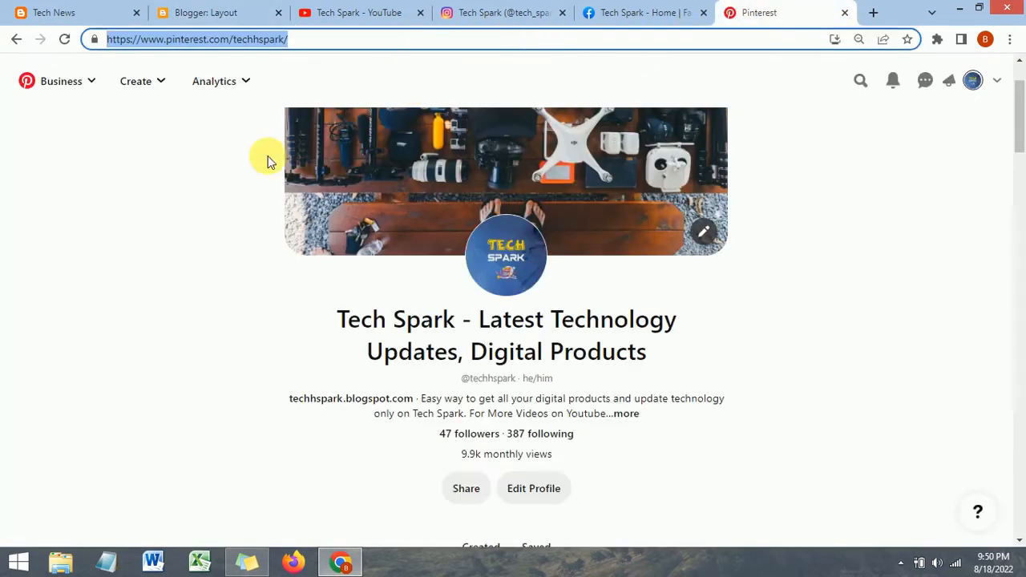
{"action": "left_click", "coordinate": [356, 38]}
{"action": "left_click", "coordinate": [357, 39]}
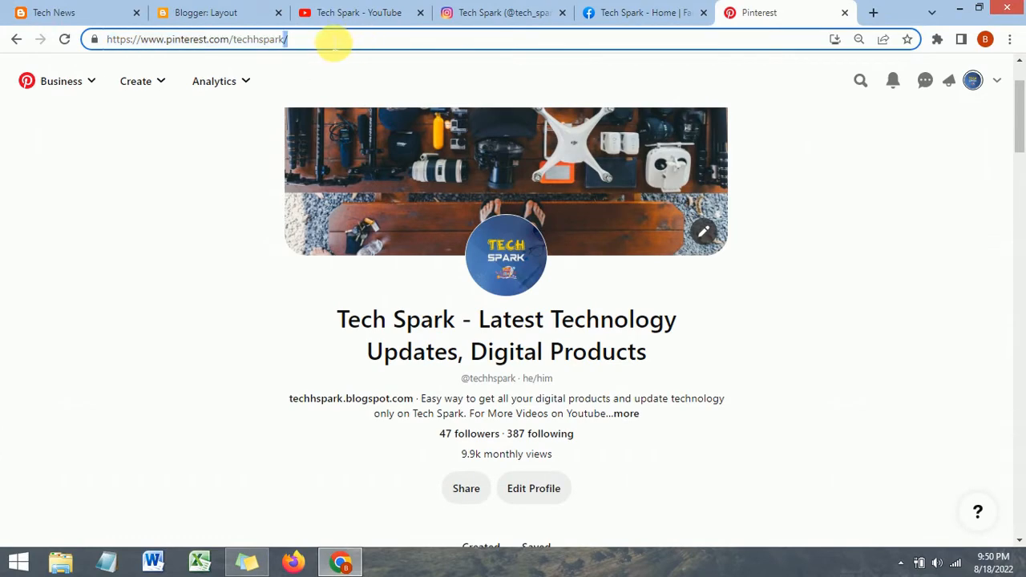
{"action": "triple_click", "coordinate": [332, 38]}
{"action": "right_click", "coordinate": [332, 38]}
{"action": "left_click", "coordinate": [366, 93]}
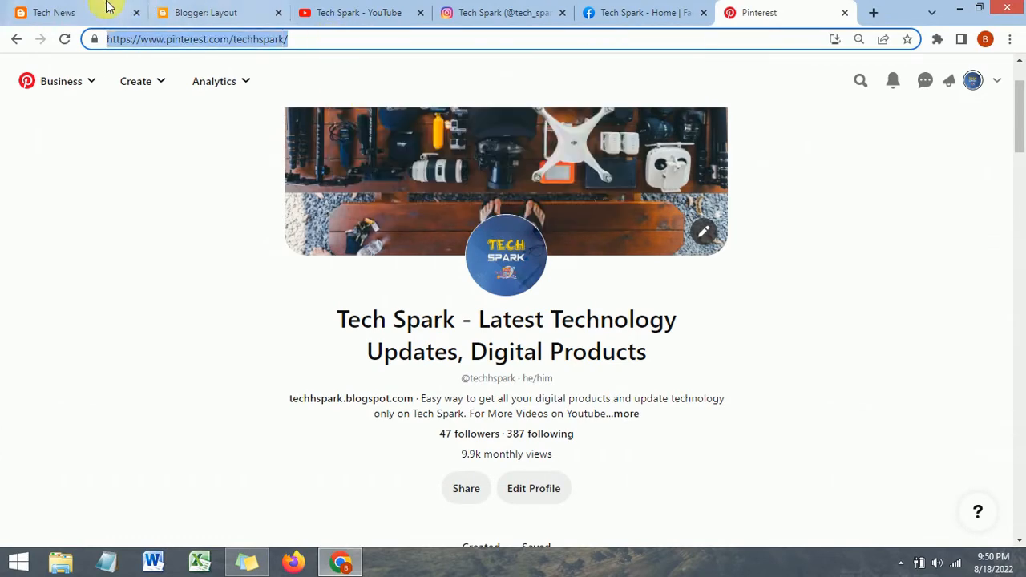
{"action": "left_click", "coordinate": [103, 8]}
{"action": "left_click", "coordinate": [209, 13]}
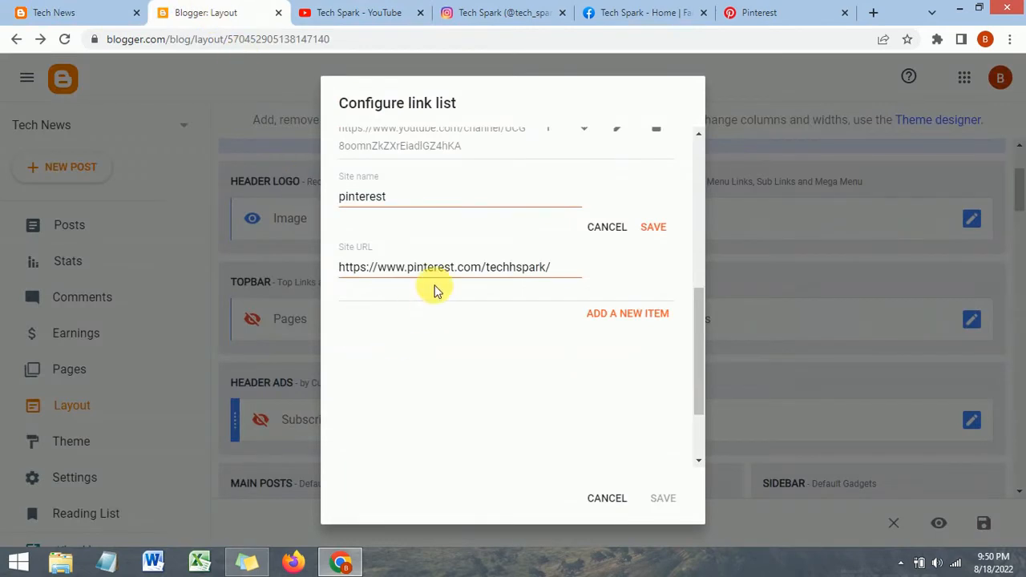
{"action": "triple_click", "coordinate": [509, 271]}
{"action": "key", "text": "BackSpace"}
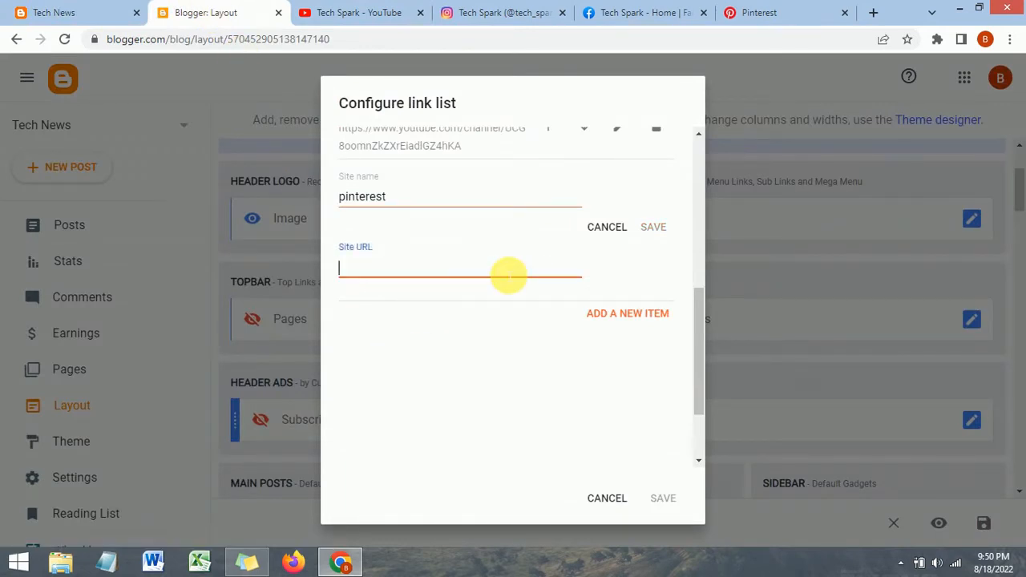
{"action": "key", "text": "ctrl+v"}
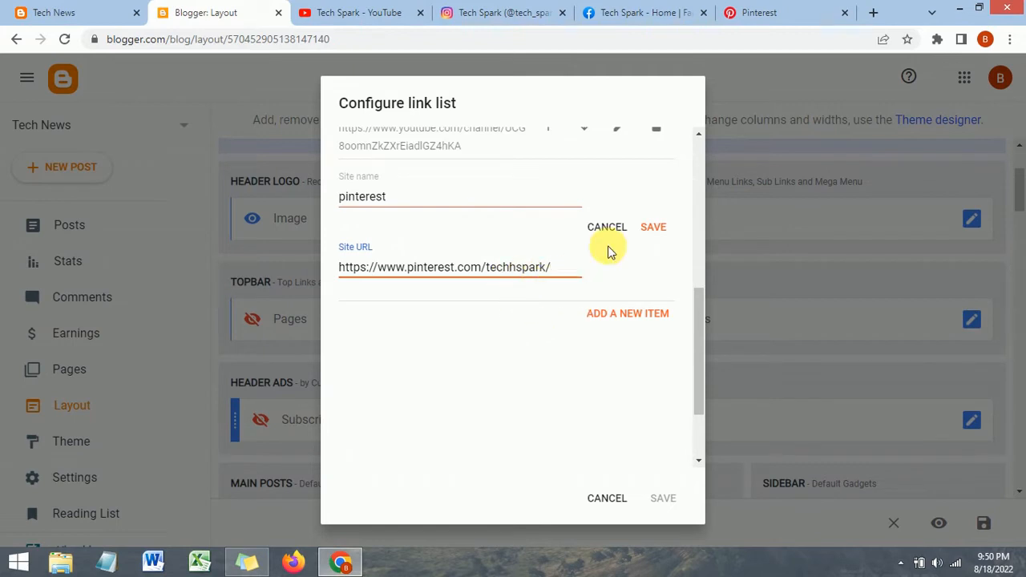
{"action": "left_click", "coordinate": [653, 227]}
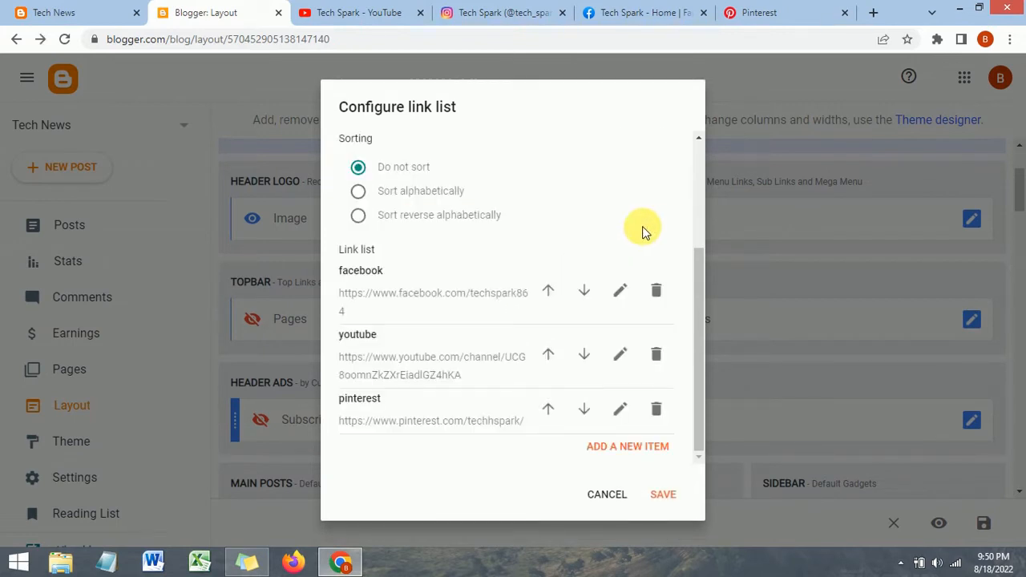
- Save the Follow Us link list and the blog layout, and reload the live Tech News blog
{"action": "left_click", "coordinate": [662, 496]}
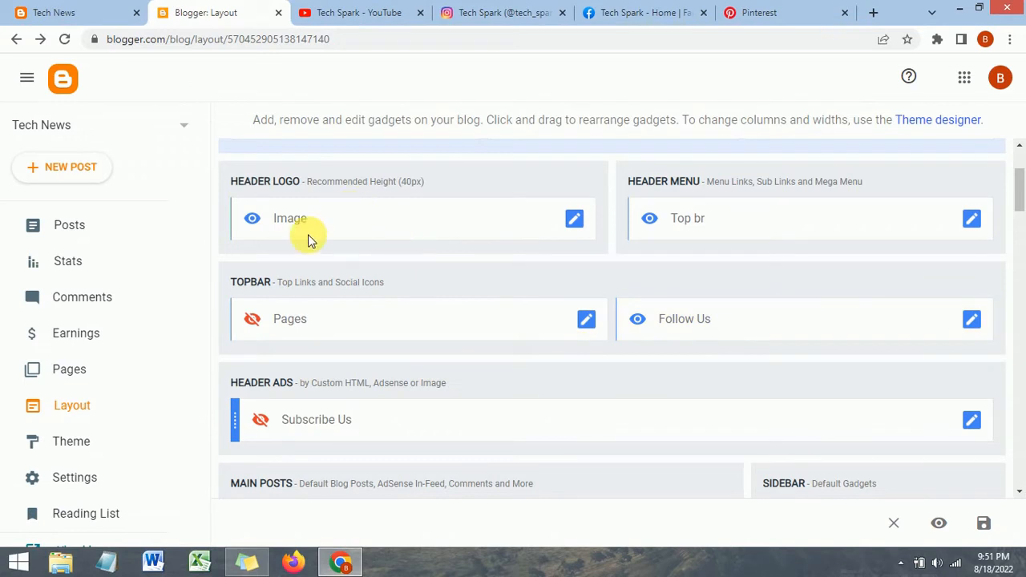
{"action": "left_click", "coordinate": [983, 525]}
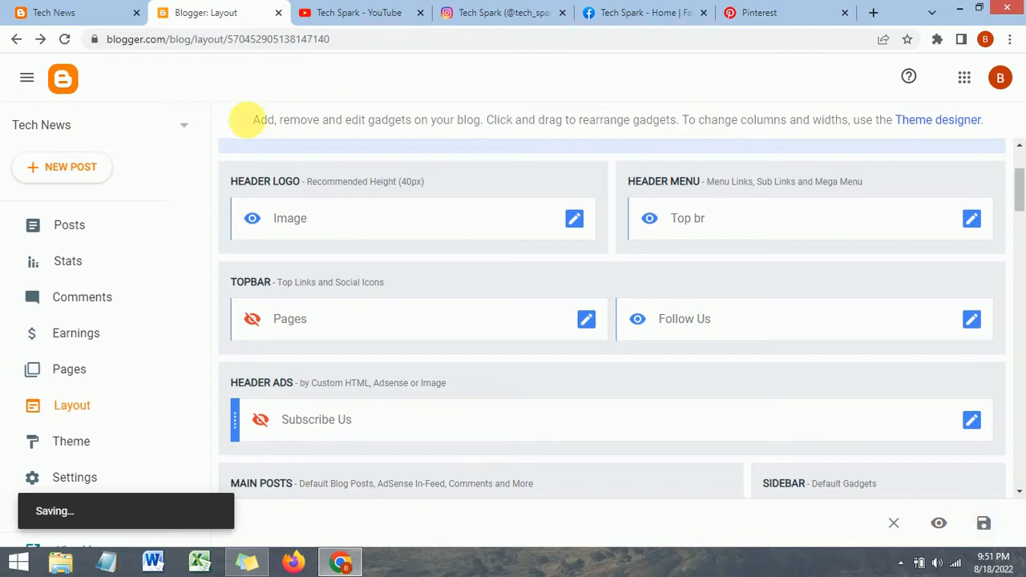
{"action": "left_click", "coordinate": [45, 8]}
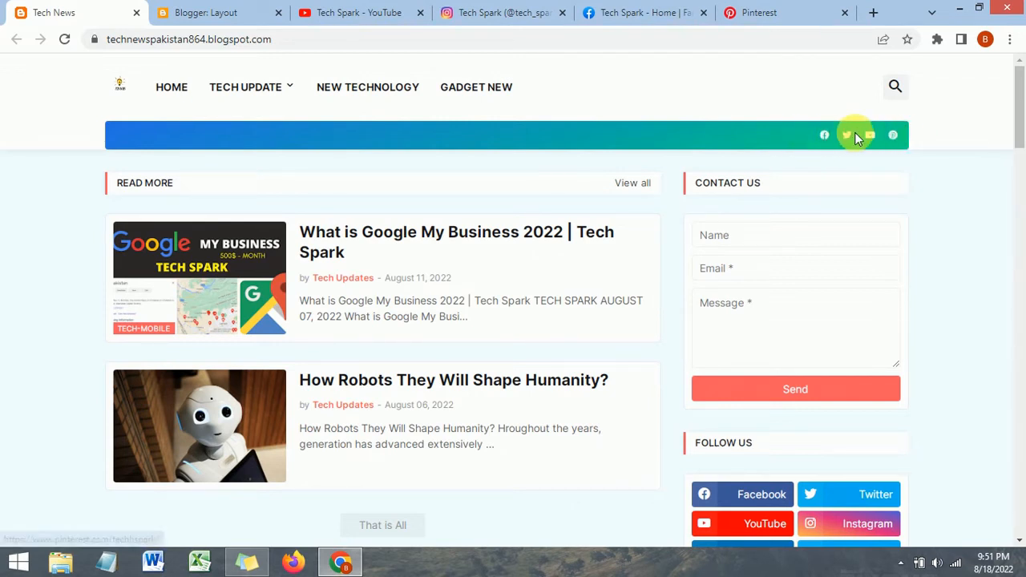
{"action": "left_click", "coordinate": [66, 46]}
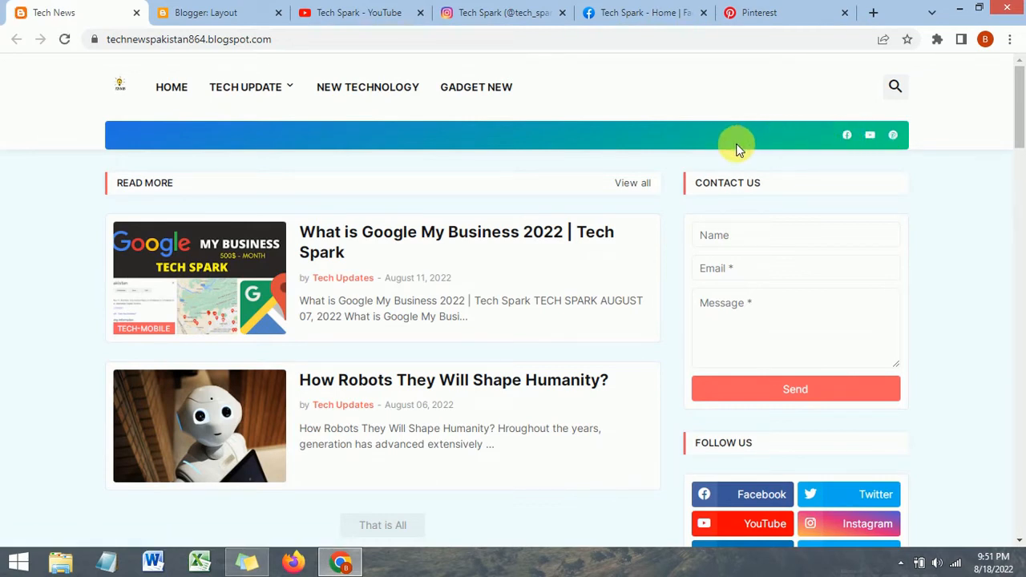
- Review the Tech Spark Facebook, Instagram and Pinterest pages against the topbar icons on the live blog
{"action": "left_click", "coordinate": [642, 11]}
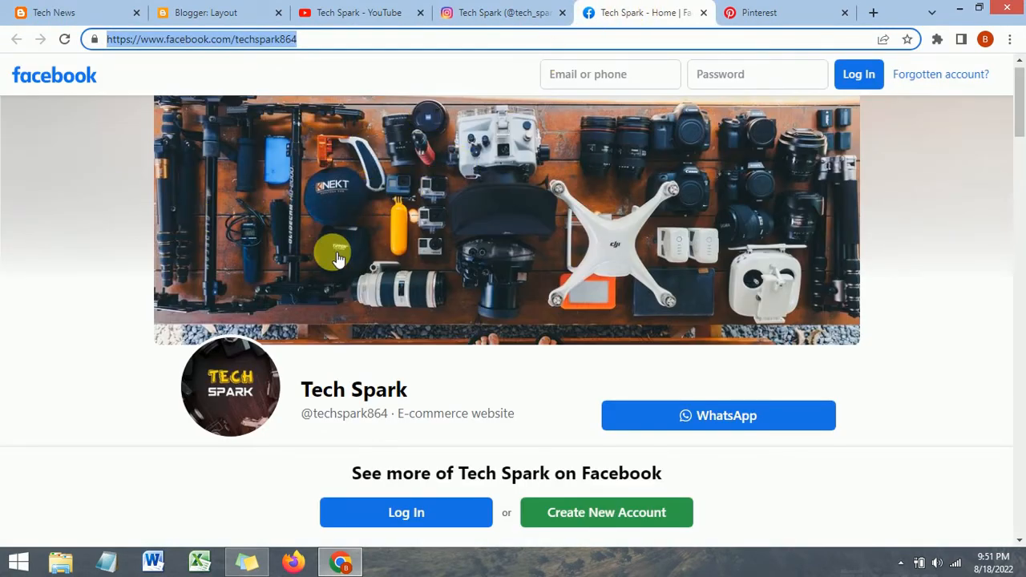
{"action": "left_click", "coordinate": [513, 7]}
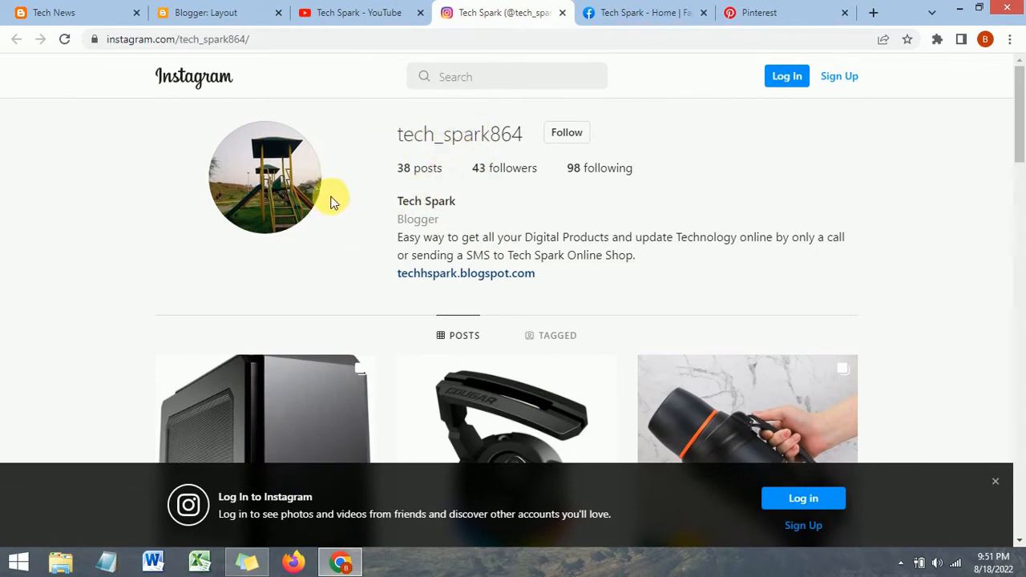
{"action": "left_click", "coordinate": [83, 8]}
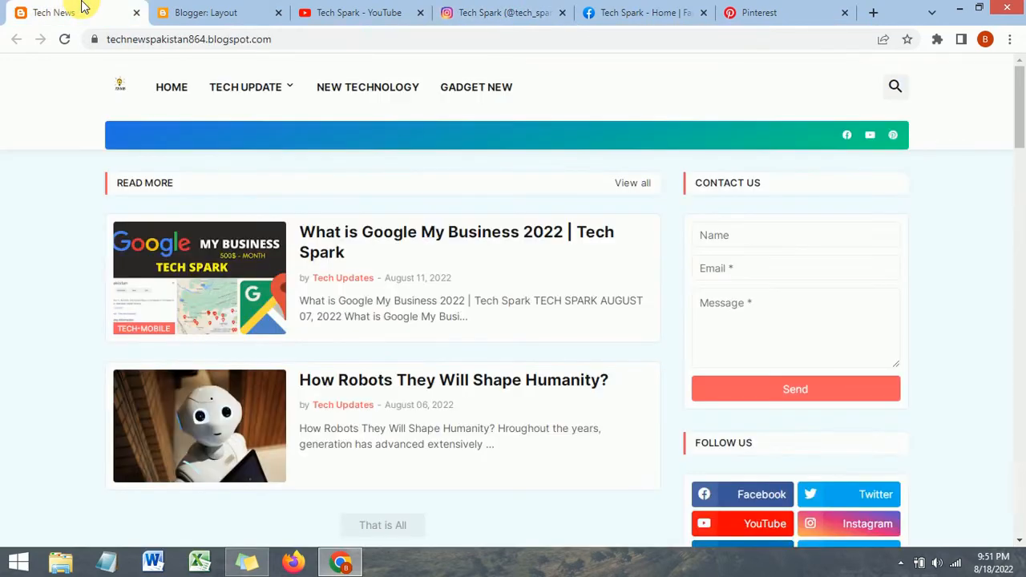
{"action": "left_click", "coordinate": [506, 10]}
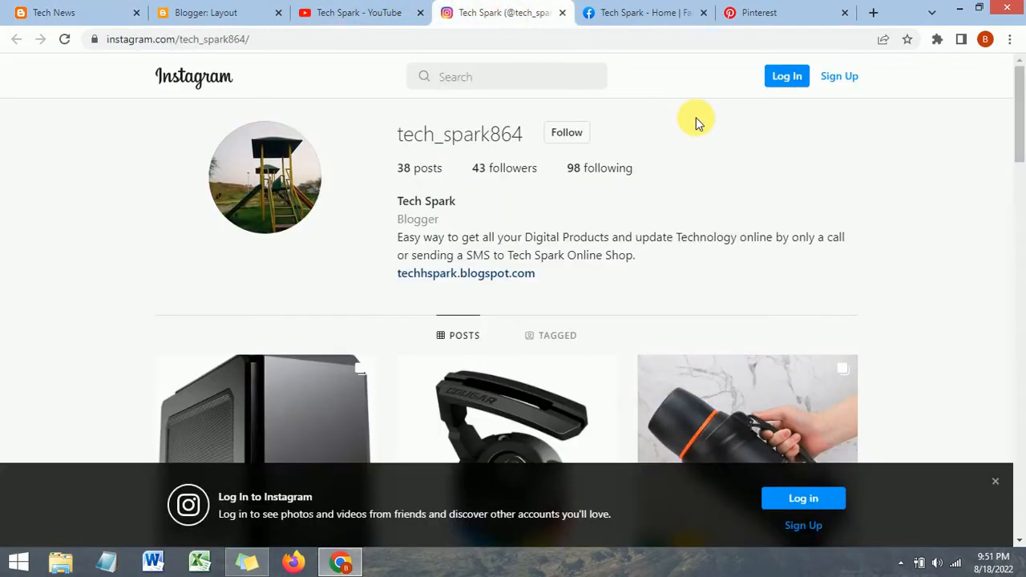
{"action": "left_click", "coordinate": [85, 6]}
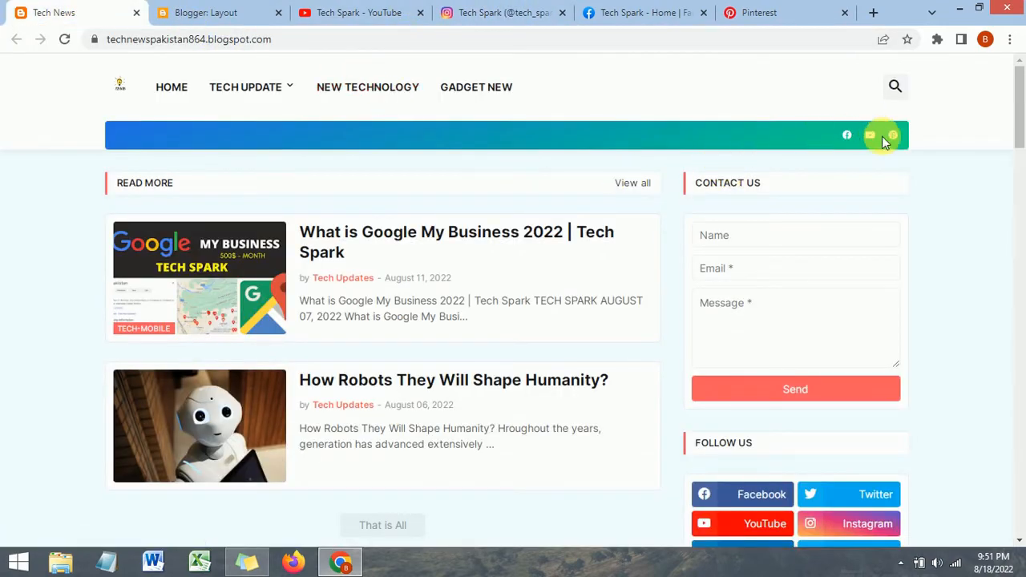
{"action": "left_click", "coordinate": [894, 136]}
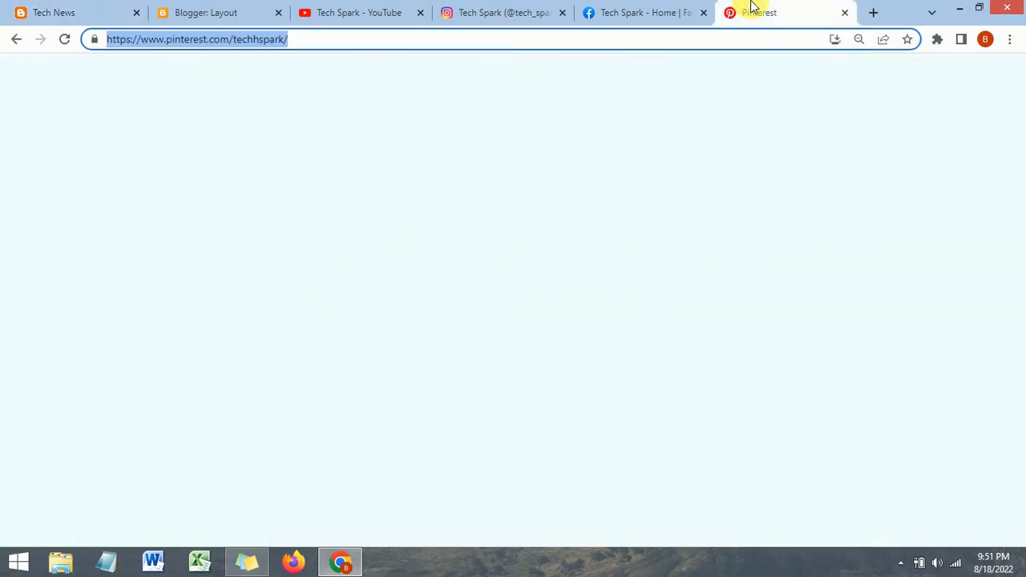
{"action": "left_click", "coordinate": [94, 7]}
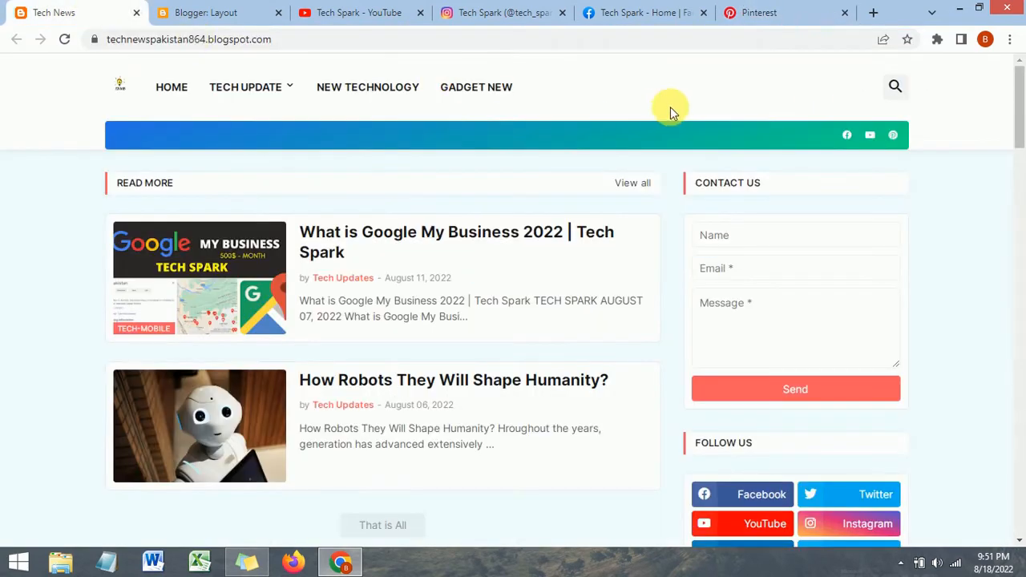
- Test the topbar's Facebook and YouTube icons on the live blog and check the pages they open
{"action": "left_click", "coordinate": [846, 137]}
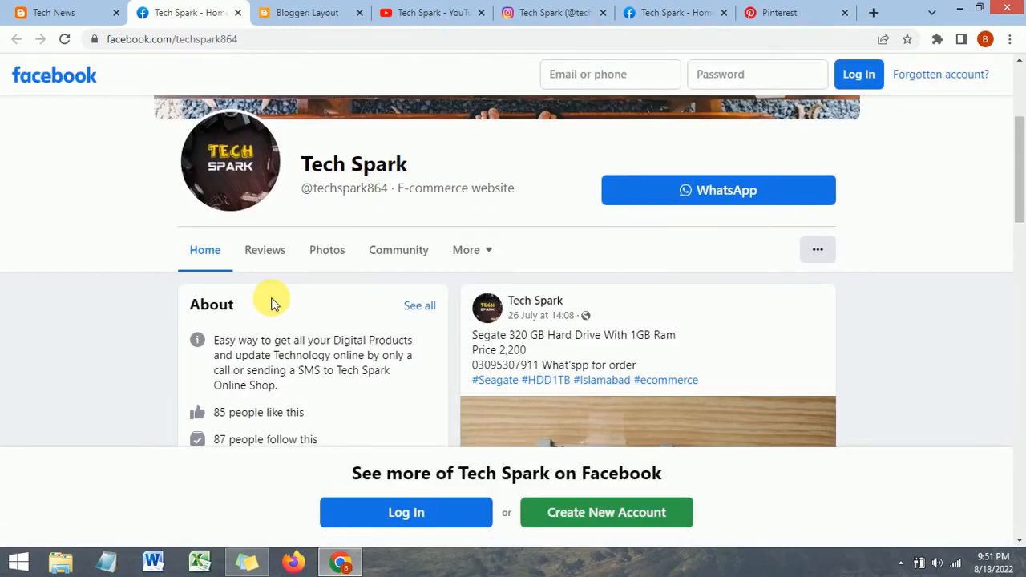
{"action": "scroll", "coordinate": [271, 301], "scroll_direction": "up", "scroll_amount": 3}
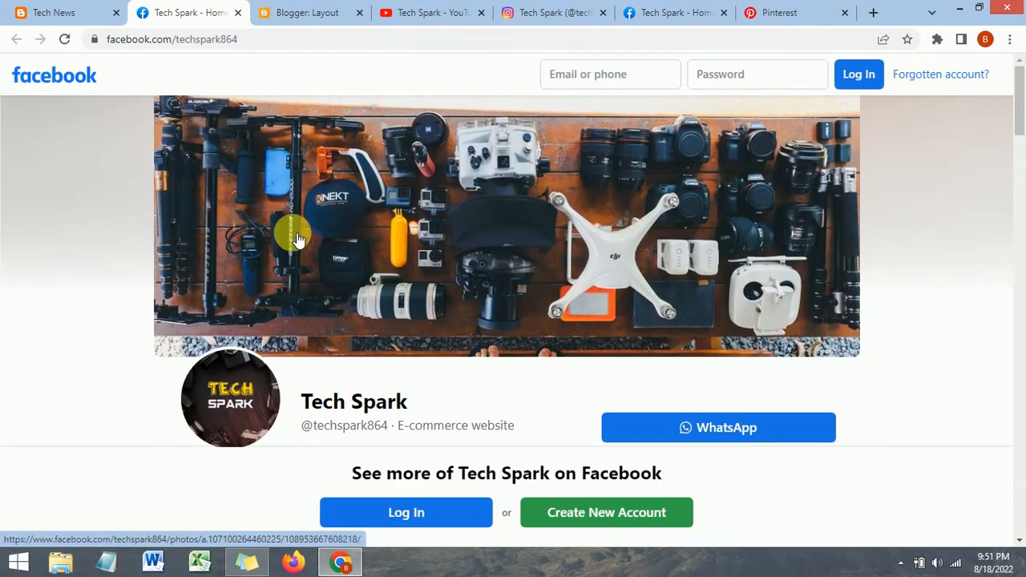
{"action": "left_click", "coordinate": [88, 11]}
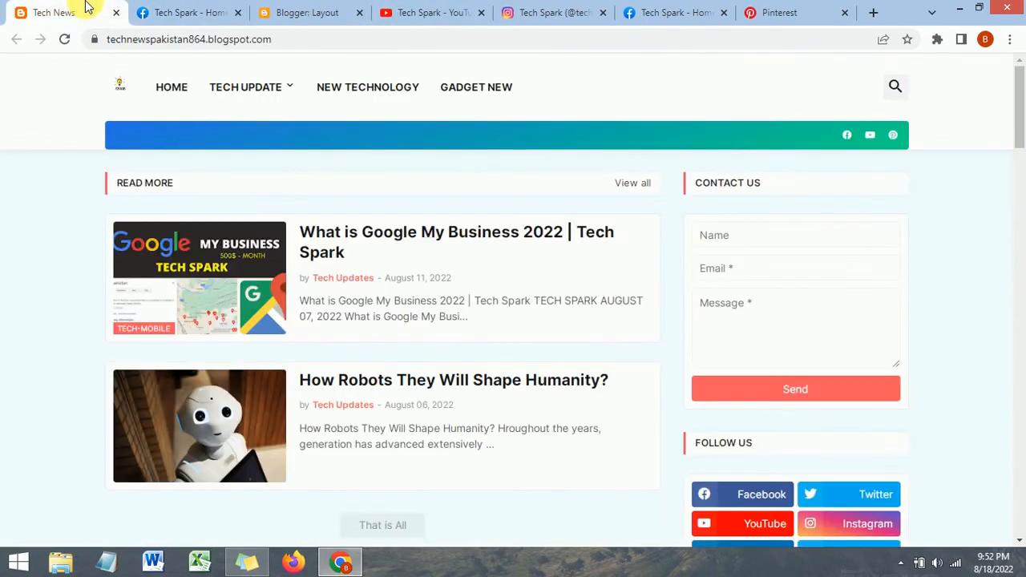
{"action": "left_click", "coordinate": [868, 136]}
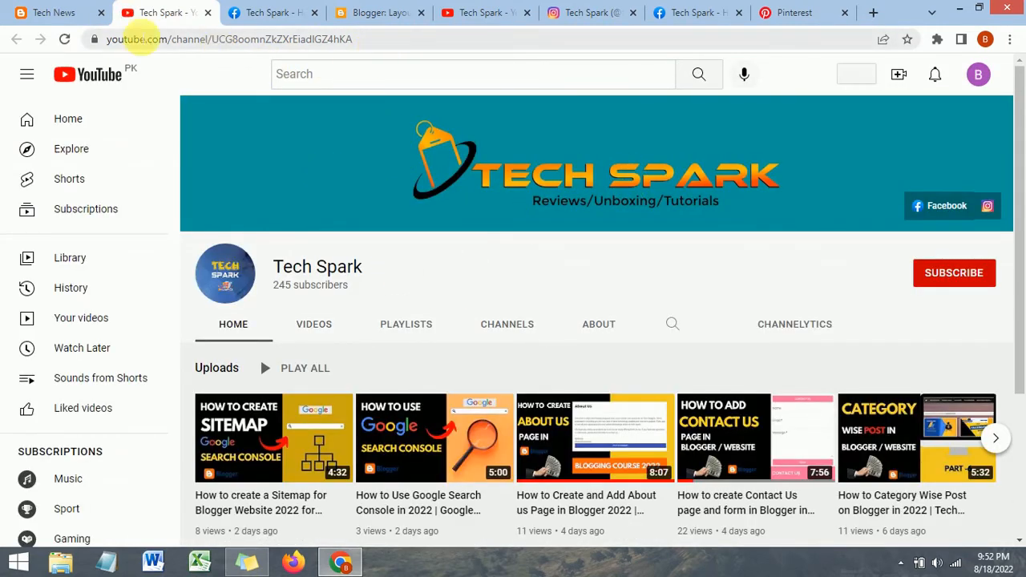
{"action": "left_click", "coordinate": [50, 12]}
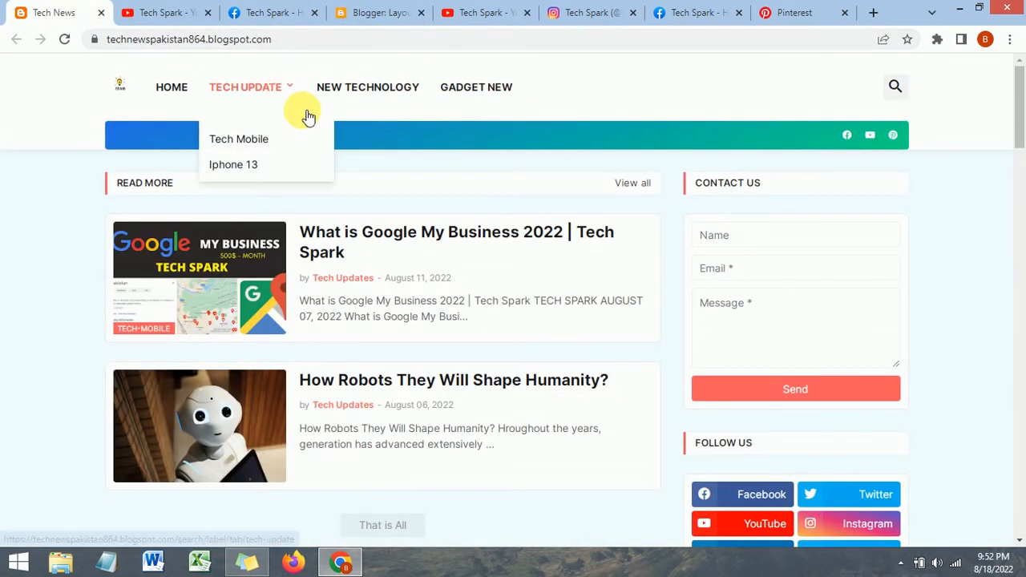
- Move the Blogger layout page beside the Tech News page in the browser, and review the layout's topbar gadgets against the live blog
{"action": "left_click", "coordinate": [293, 11]}
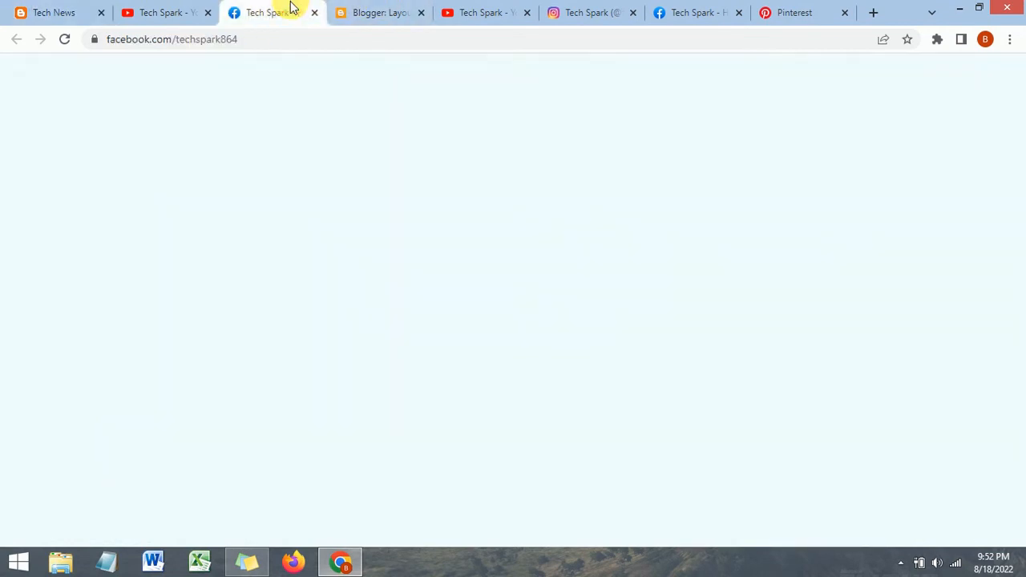
{"action": "left_click_drag", "start_coordinate": [369, 11], "coordinate": [152, 9]}
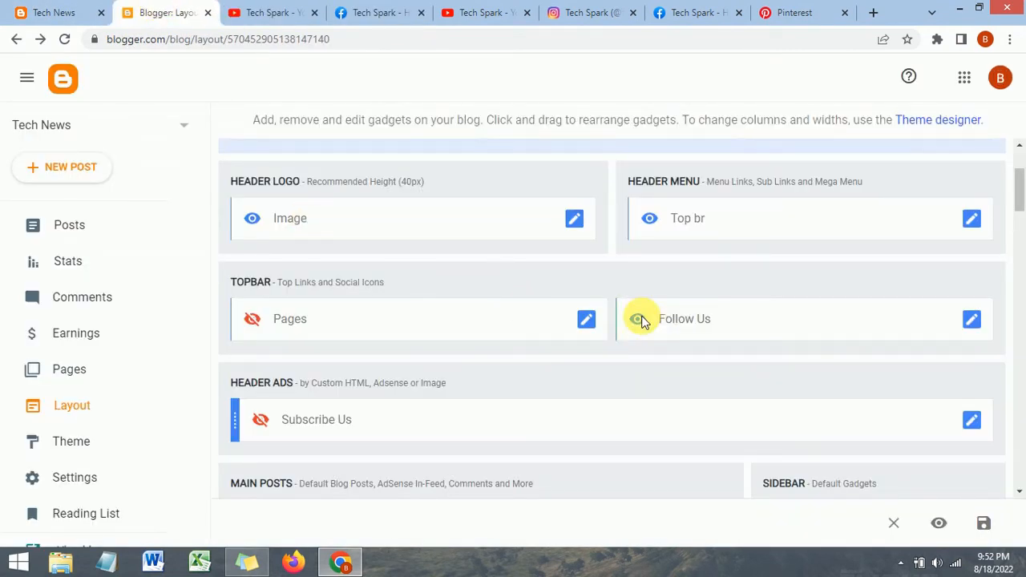
{"action": "scroll", "coordinate": [465, 297], "scroll_direction": "down", "scroll_amount": 2}
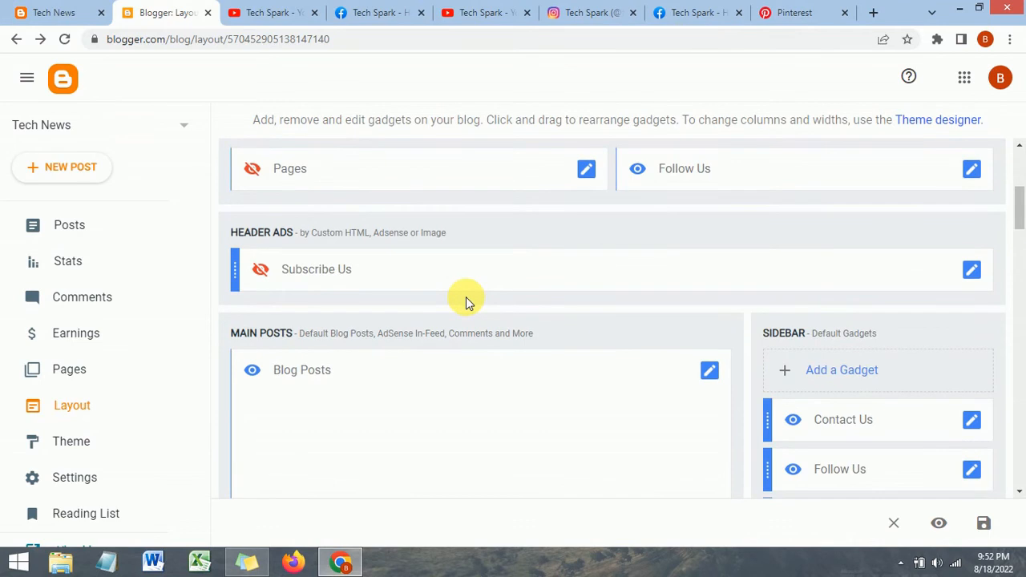
{"action": "scroll", "coordinate": [647, 308], "scroll_direction": "up", "scroll_amount": 2}
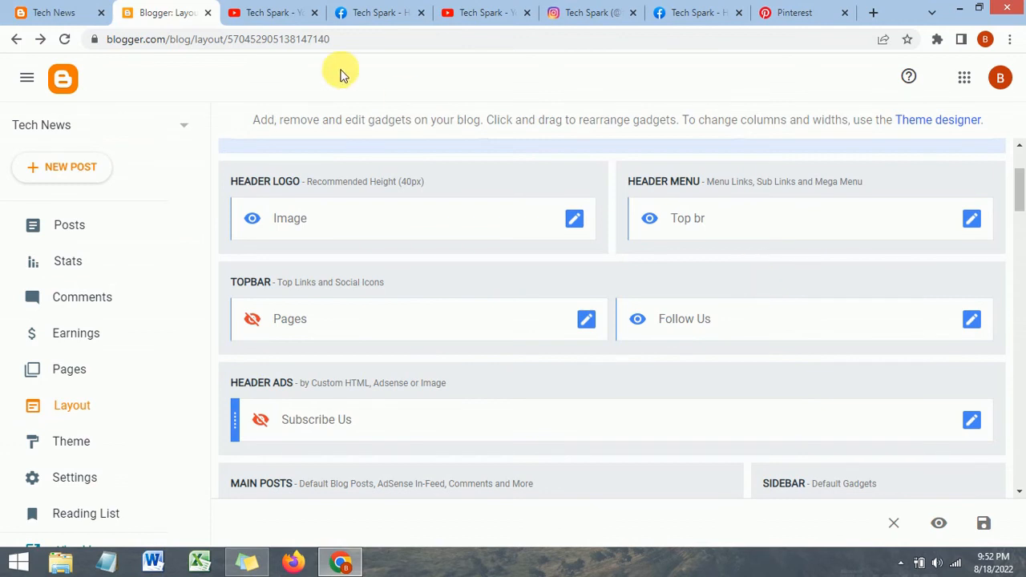
{"action": "left_click", "coordinate": [44, 11]}
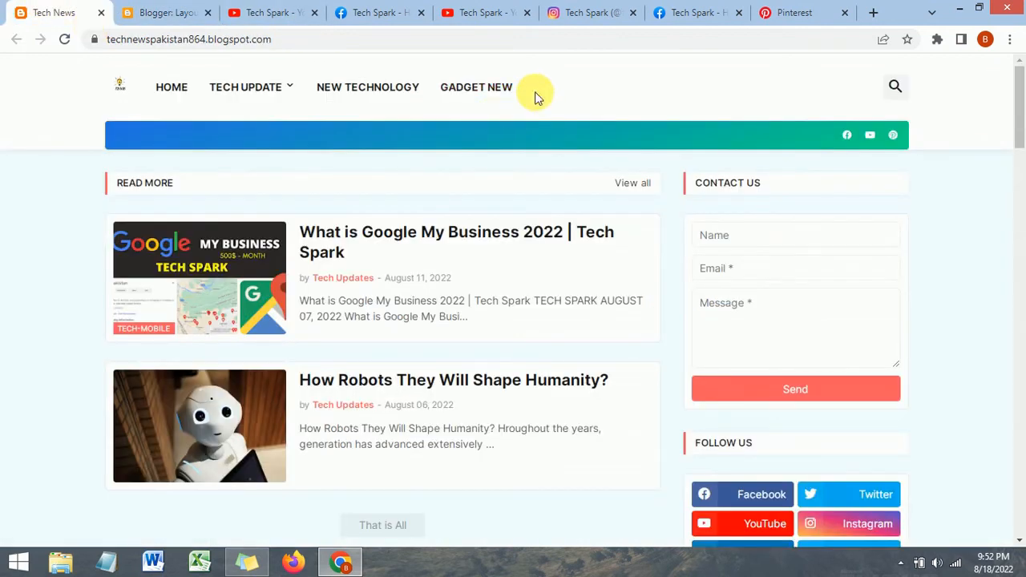